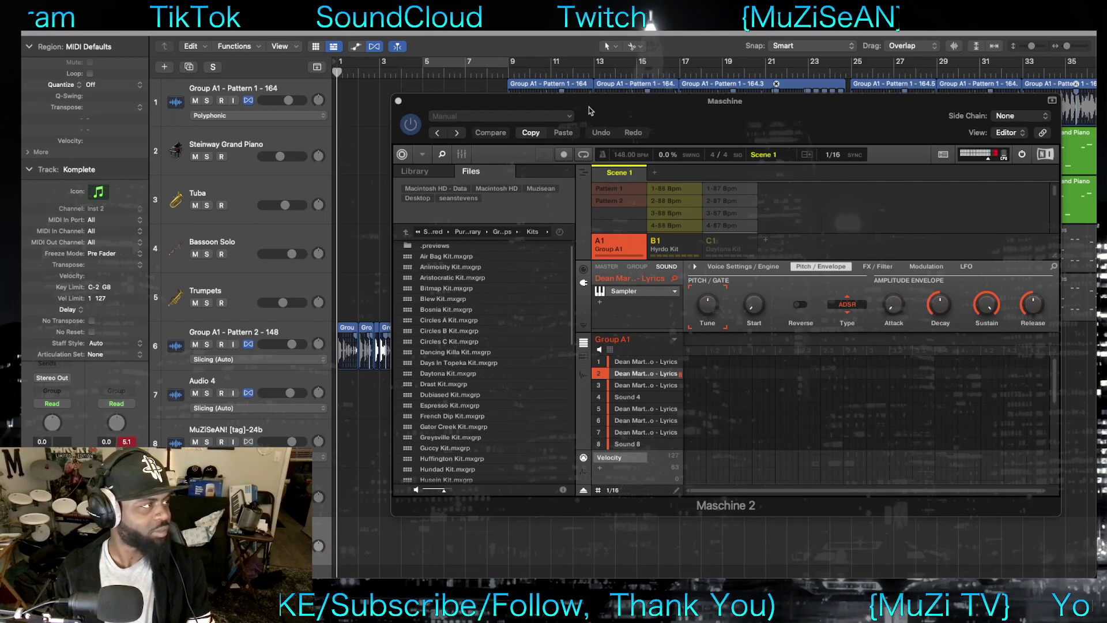
Close the Maschine plug-in window and play the arrangement with the cycle range set to bars 1 to 9
key(super+w)
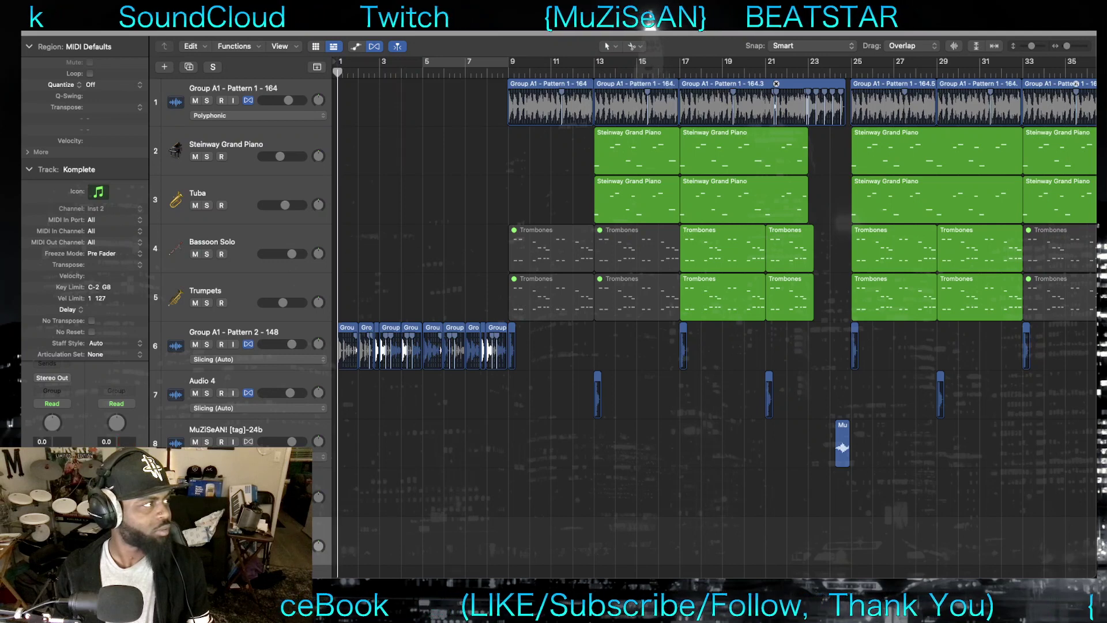
key(space)
key(c)
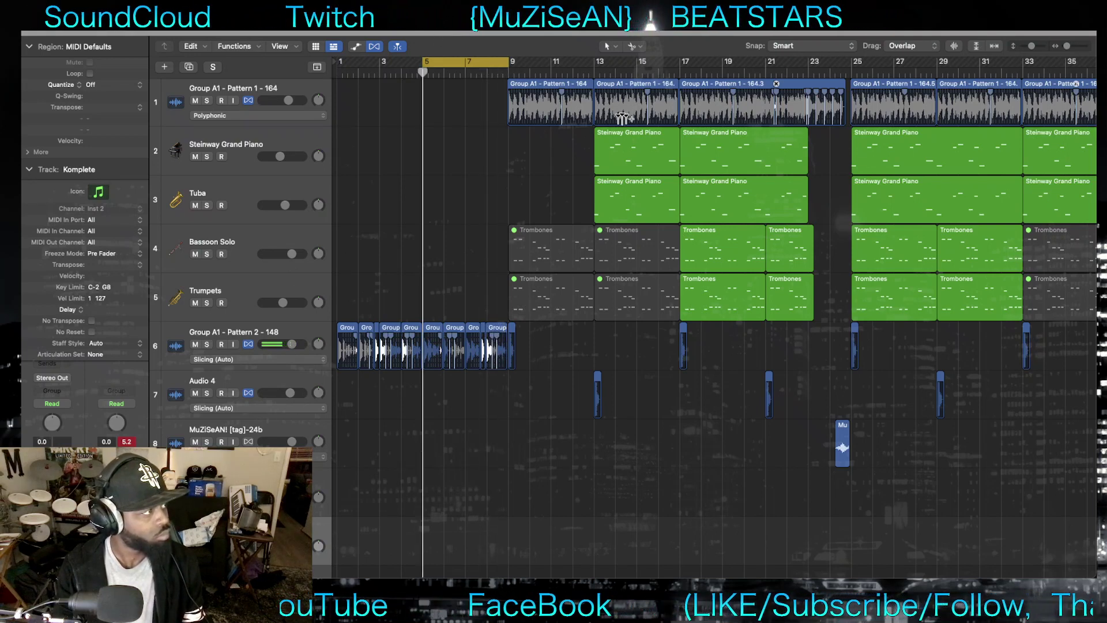
drag(420, 61, 339, 61)
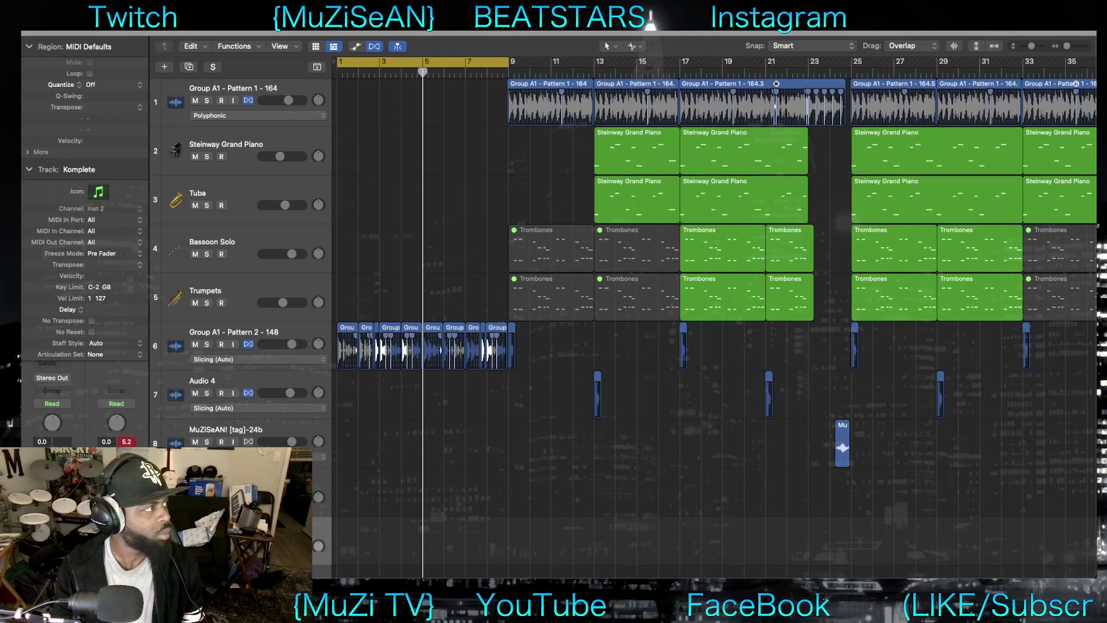
Set the cycle range to start at bar 9 and audition the section with the Group A1 - Pattern 1 - 164 track muted and unmuted
drag(452, 62, 846, 86)
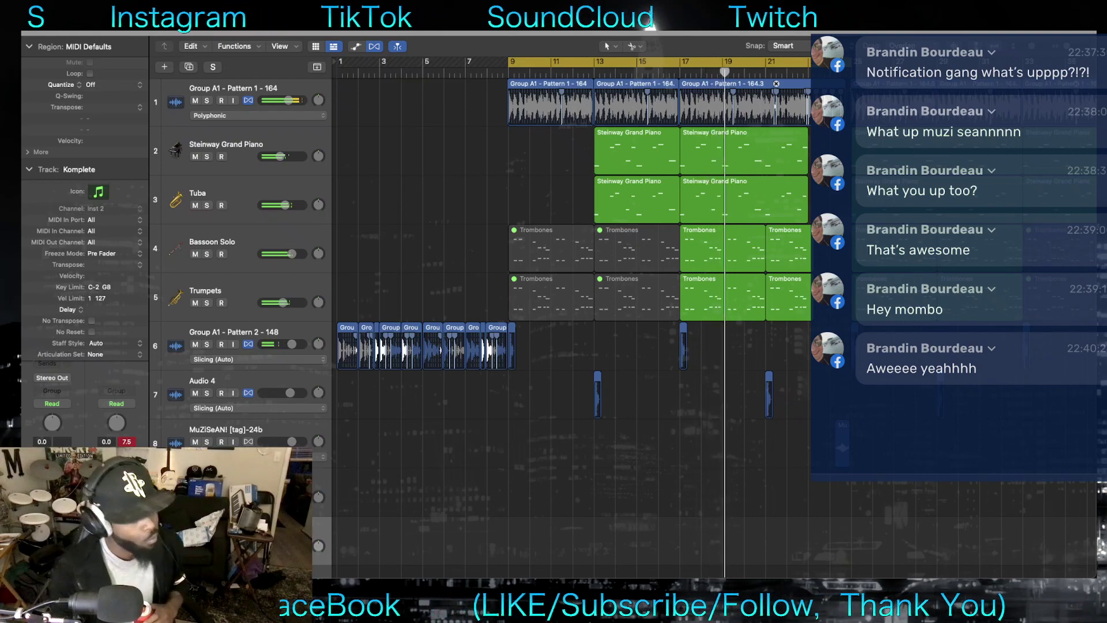
click(196, 101)
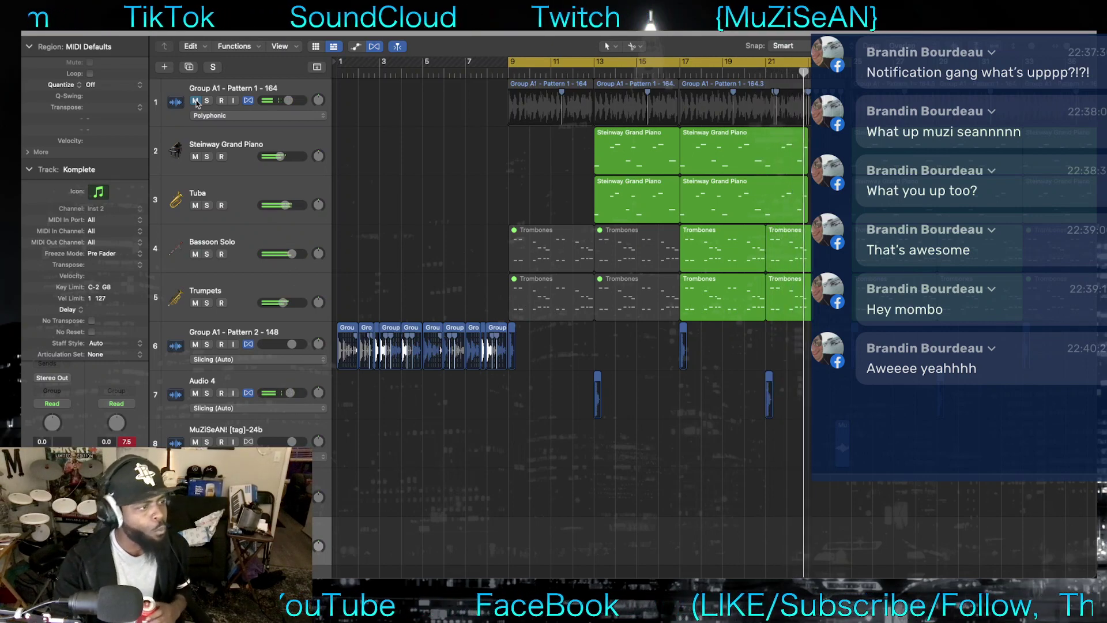
click(195, 101)
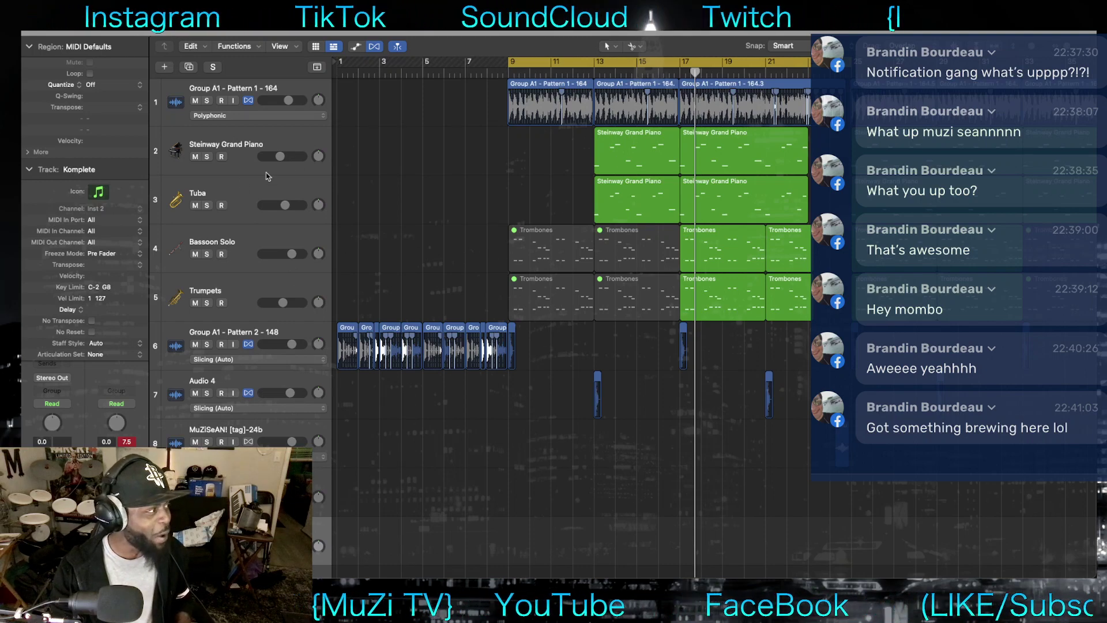
Audition the Steinway Grand Piano and Tuba tracks soloed together, adding the Group A1 - Pattern 1 - 164 track to the solo
click(207, 206)
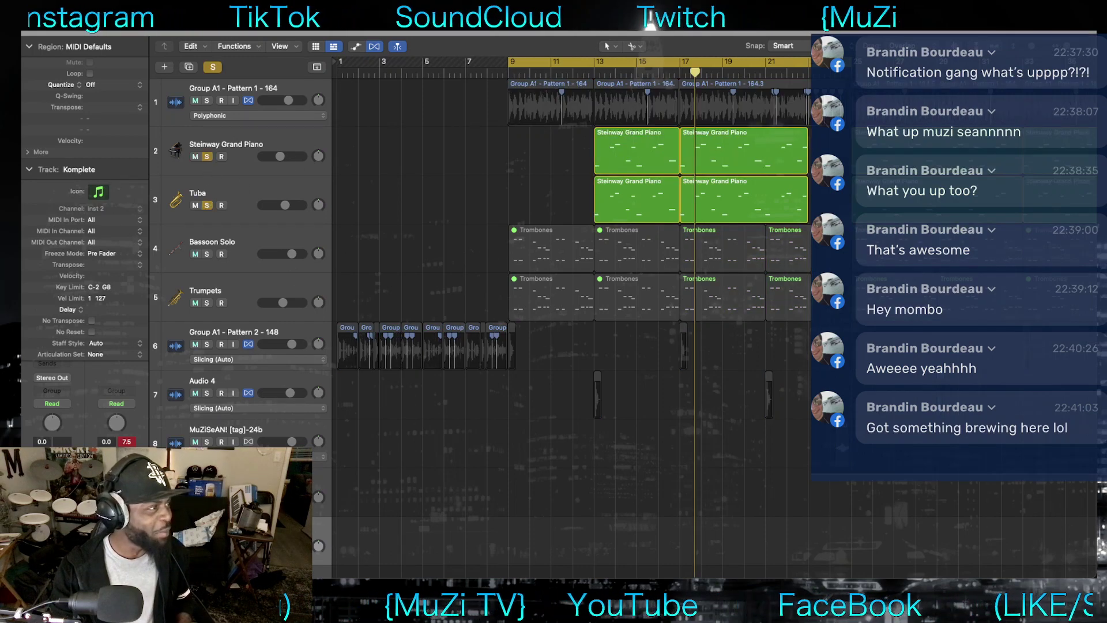
key(space)
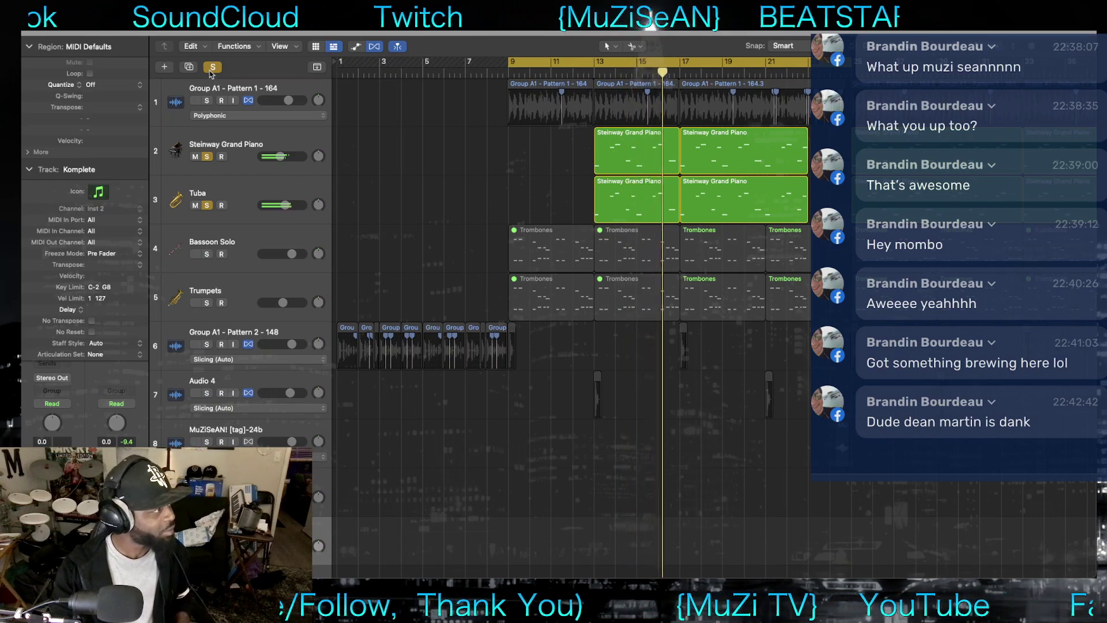
click(207, 101)
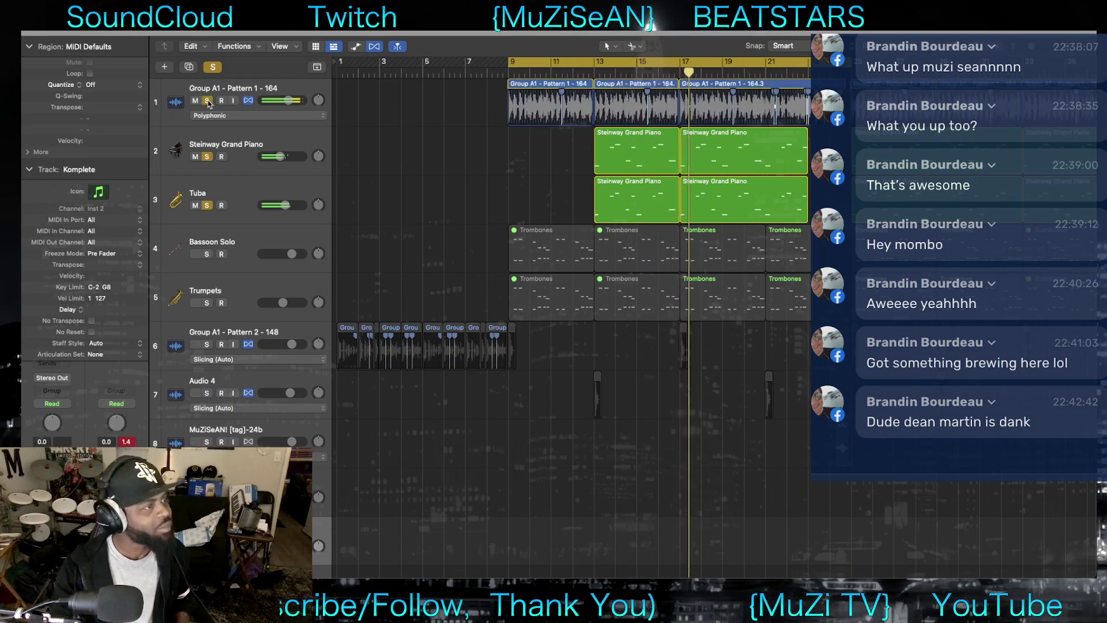
Compare the sample track alone and with the piano and tuba by toggling the solos of those two instruments
click(207, 157)
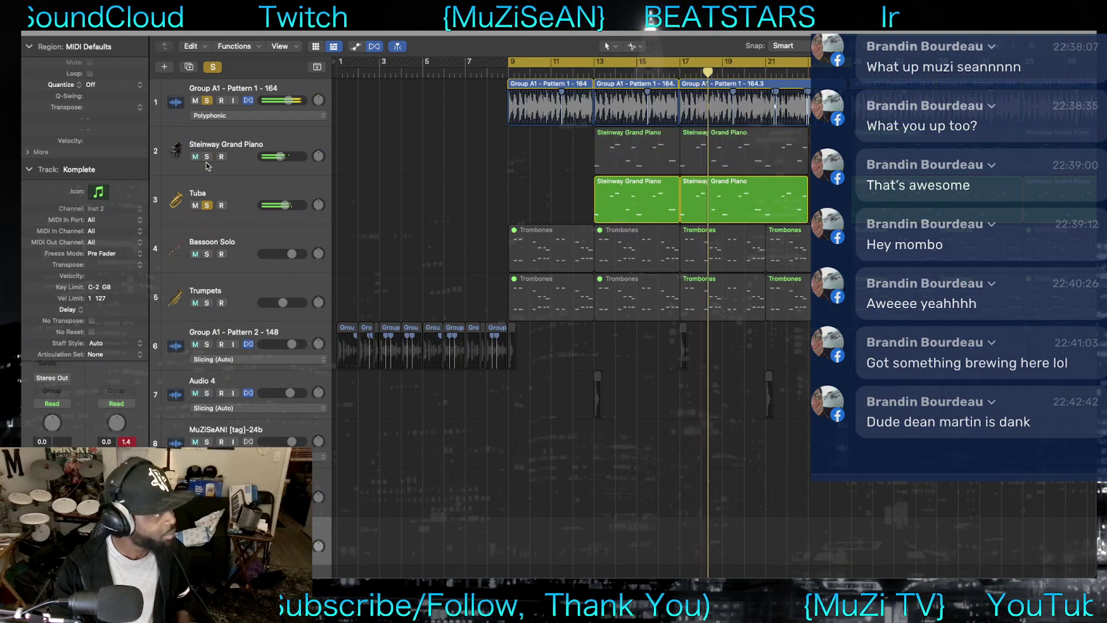
click(207, 205)
click(207, 156)
click(207, 205)
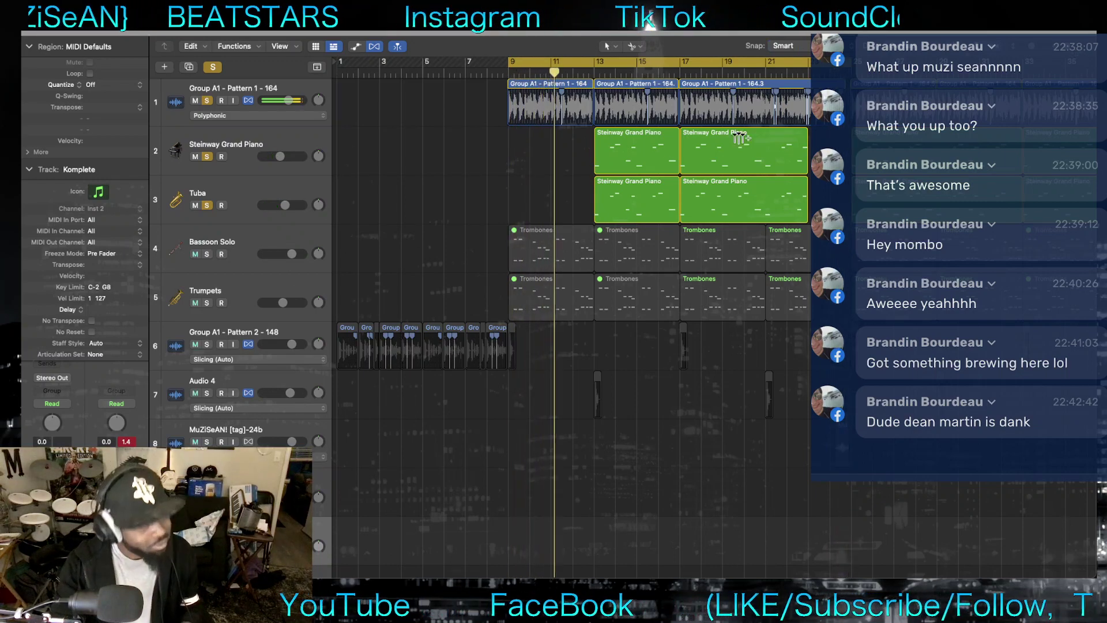
Add the Bassoon Solo and Trumpets tracks to the soloed mix, listen, and clear all solos
click(207, 255)
click(207, 303)
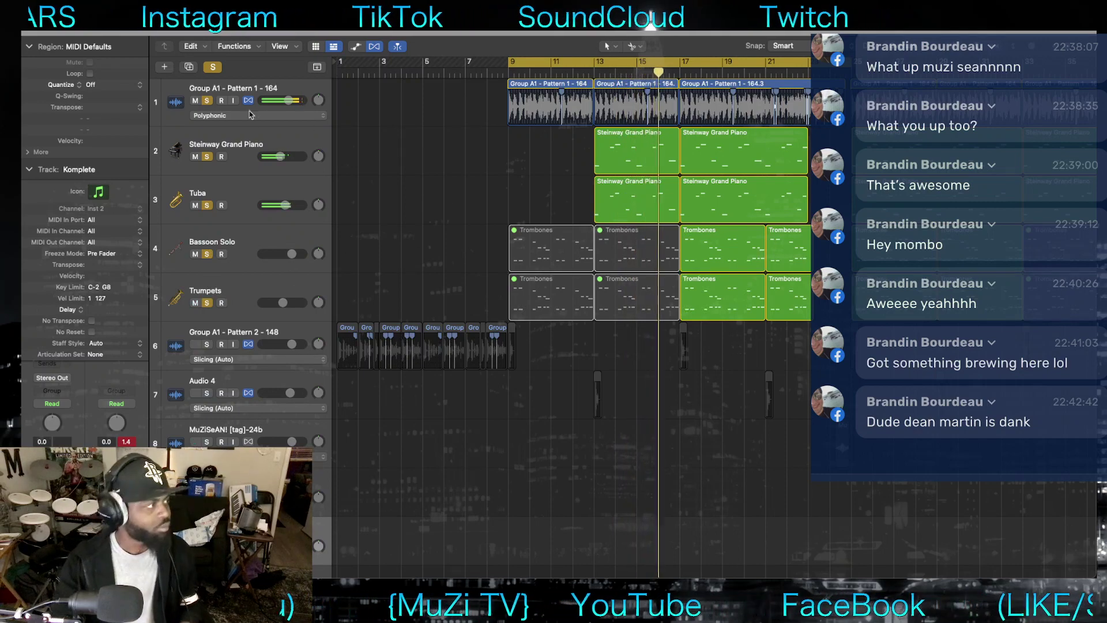
click(214, 68)
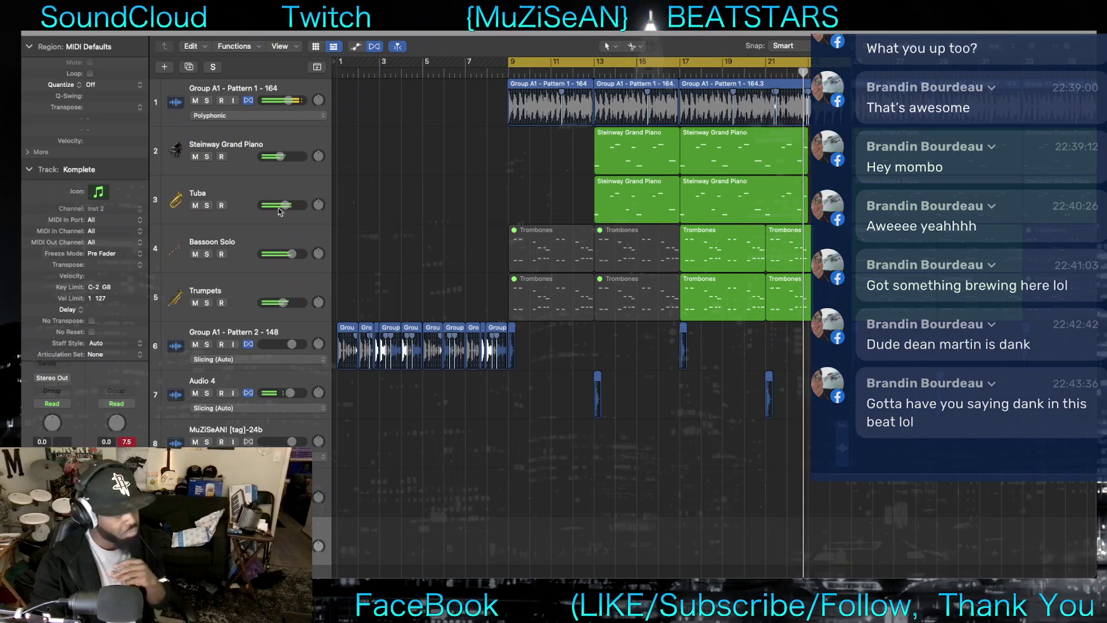
Re-enable cycle playback and set the cycle range to bars 5 to 9
click(511, 66)
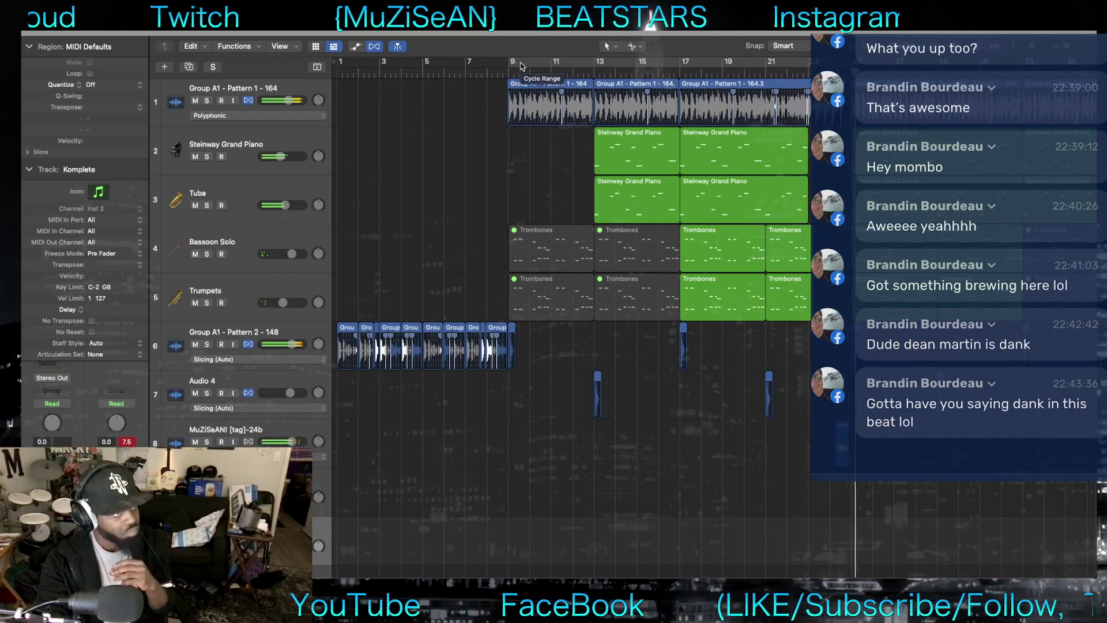
scroll(794, 165, down, 6)
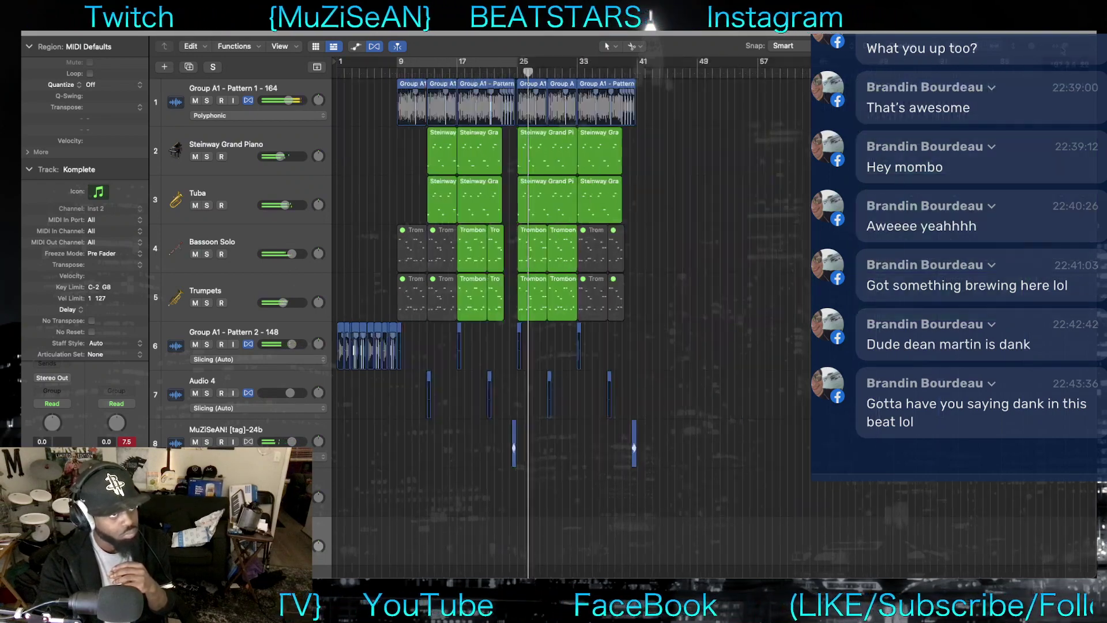
scroll(794, 165, left, 3)
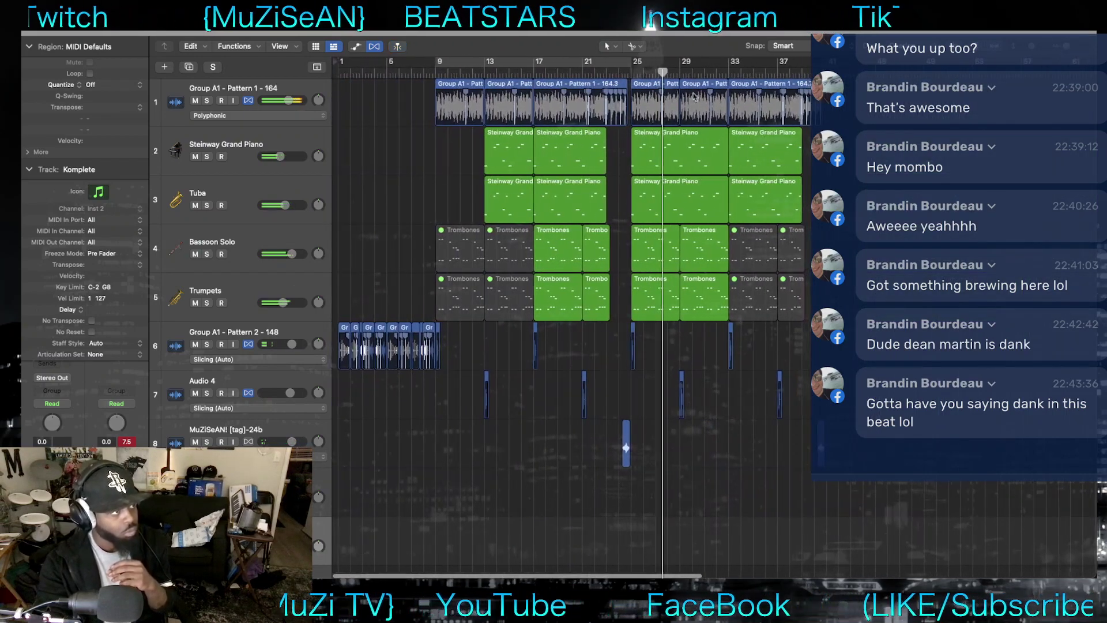
click(634, 65)
drag(634, 65, 728, 65)
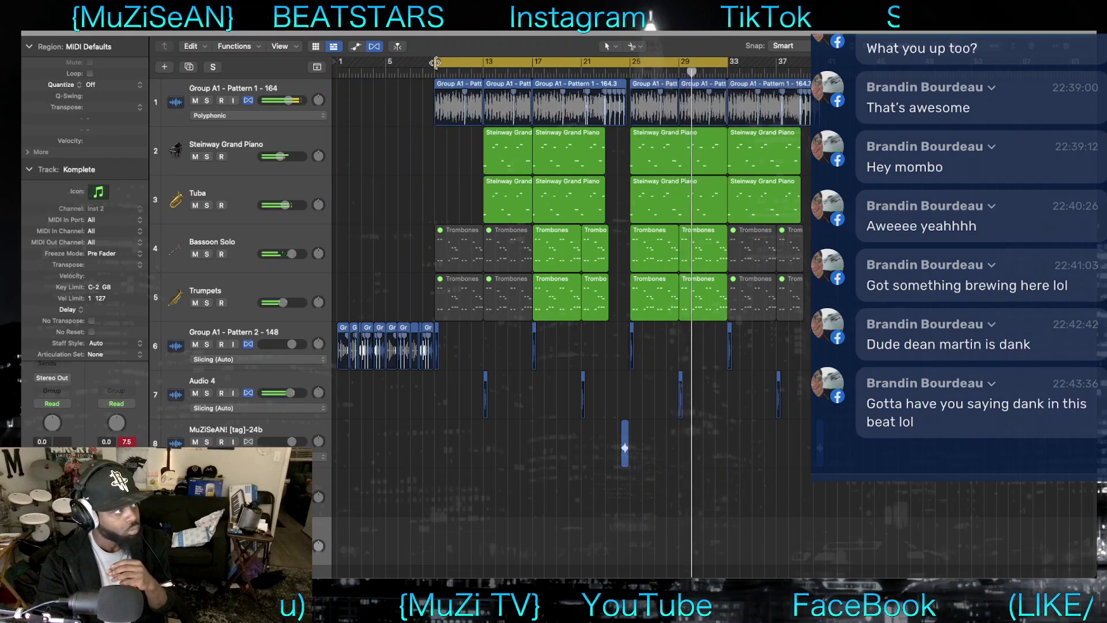
drag(438, 60, 385, 61)
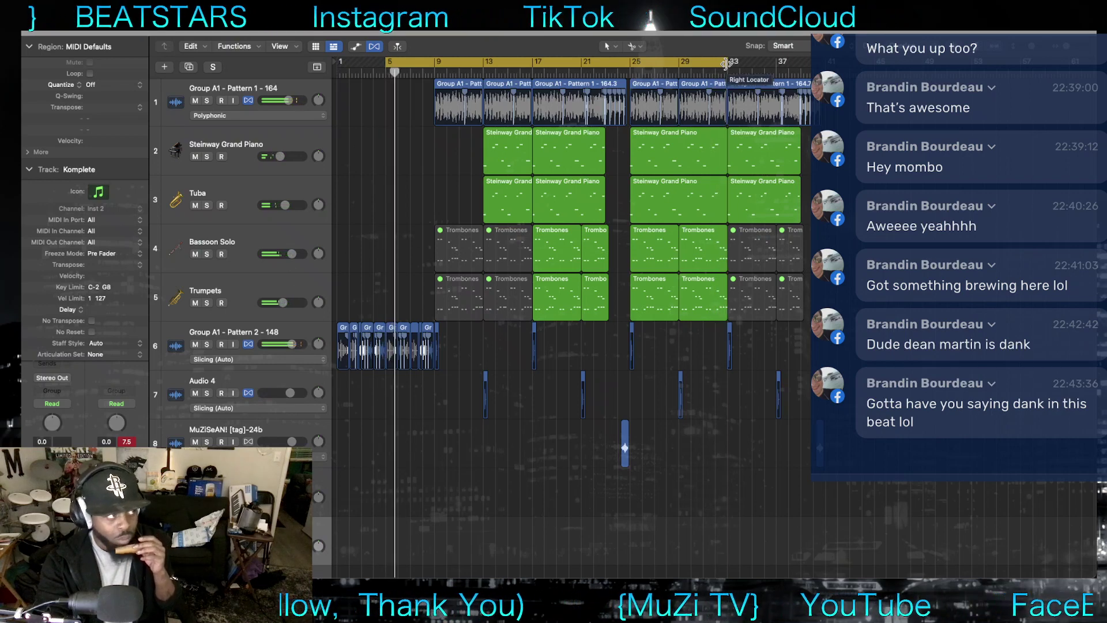
drag(726, 63, 436, 76)
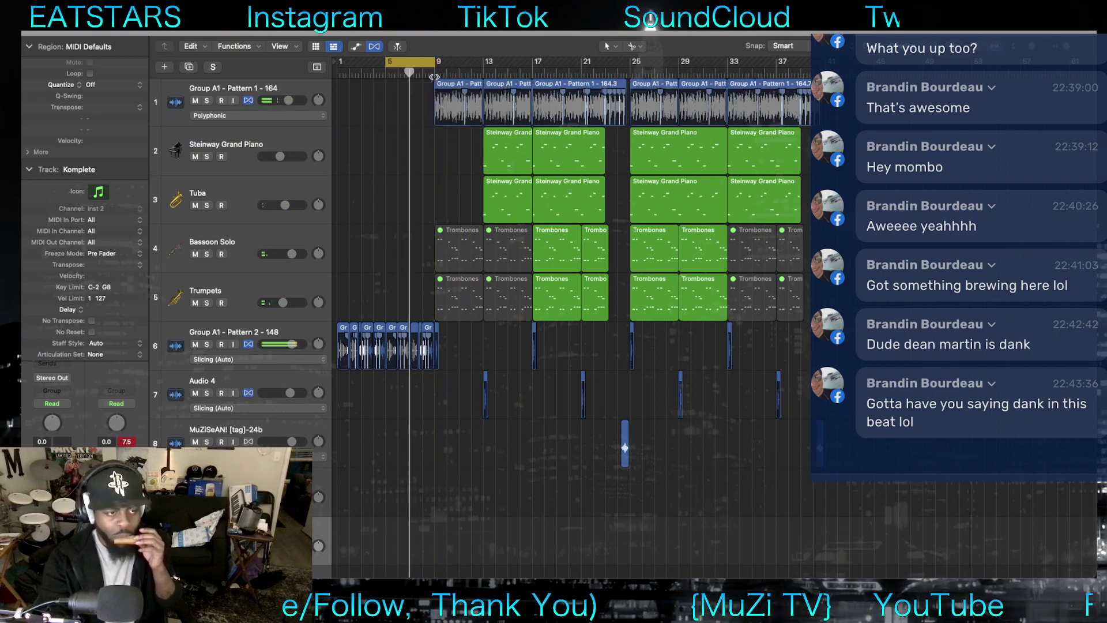
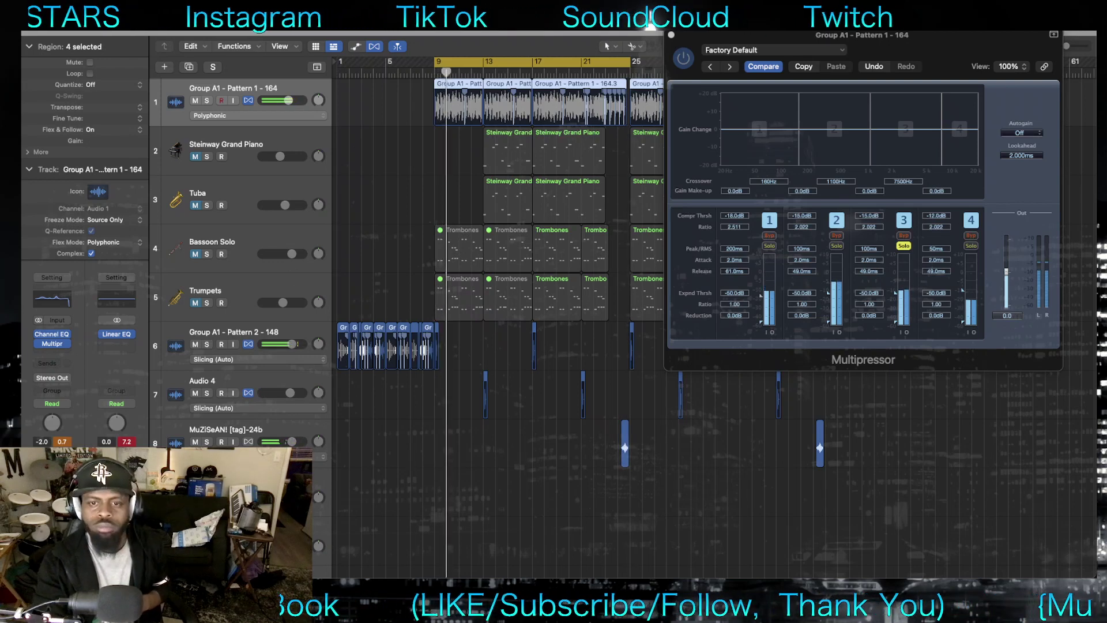
Turn off the solo on Multipressor band 3 and check band 2 with its solo
click(903, 247)
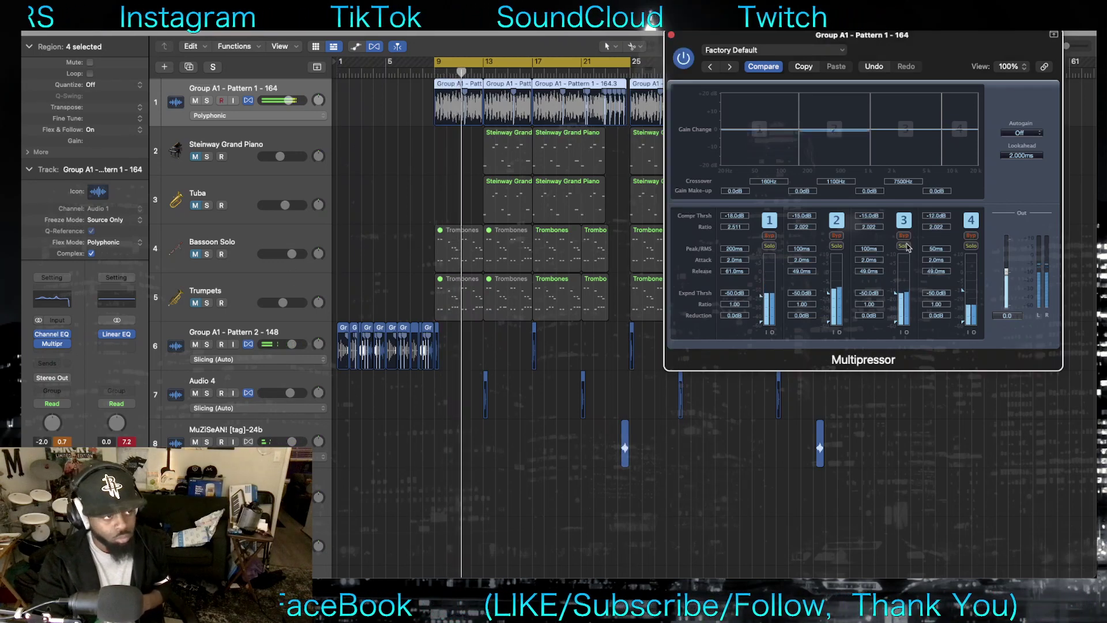
click(837, 246)
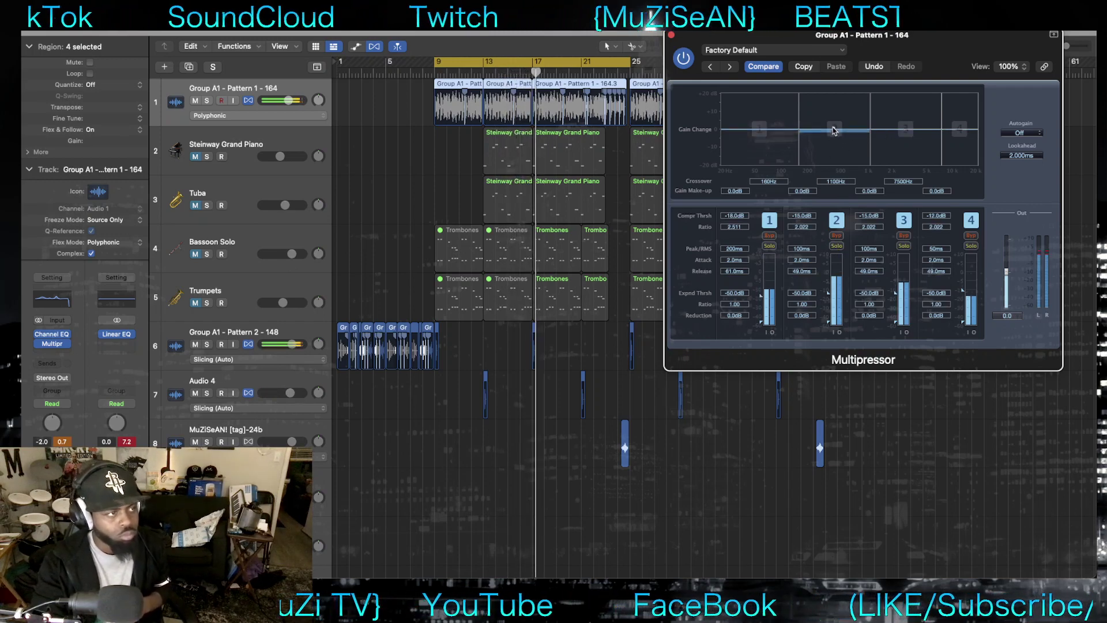
Reshape the Multipressor bands with upper crossovers at 1300 Hz and 15000 Hz, cutting band 2 to -11.5 dB and boosting band 3
drag(905, 130, 973, 135)
drag(871, 130, 813, 113)
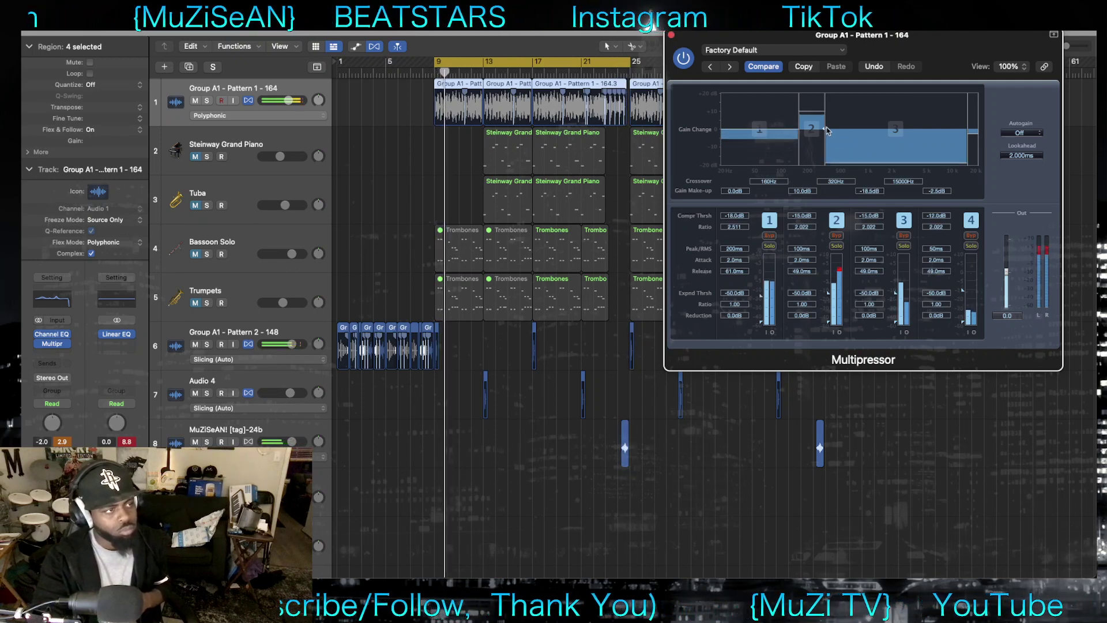
drag(826, 131, 853, 150)
drag(938, 151, 941, 108)
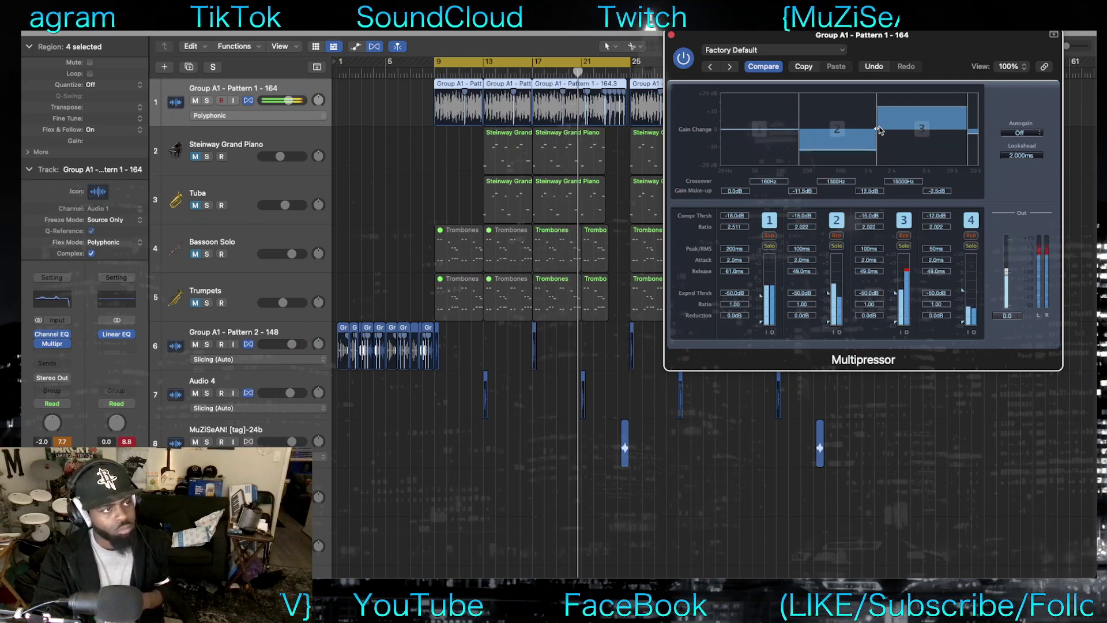
Adjust the Multipressor's upper crossovers to 1600 Hz and 12600 Hz and lower band 3's gain make-up
drag(923, 108, 884, 132)
drag(968, 132, 961, 131)
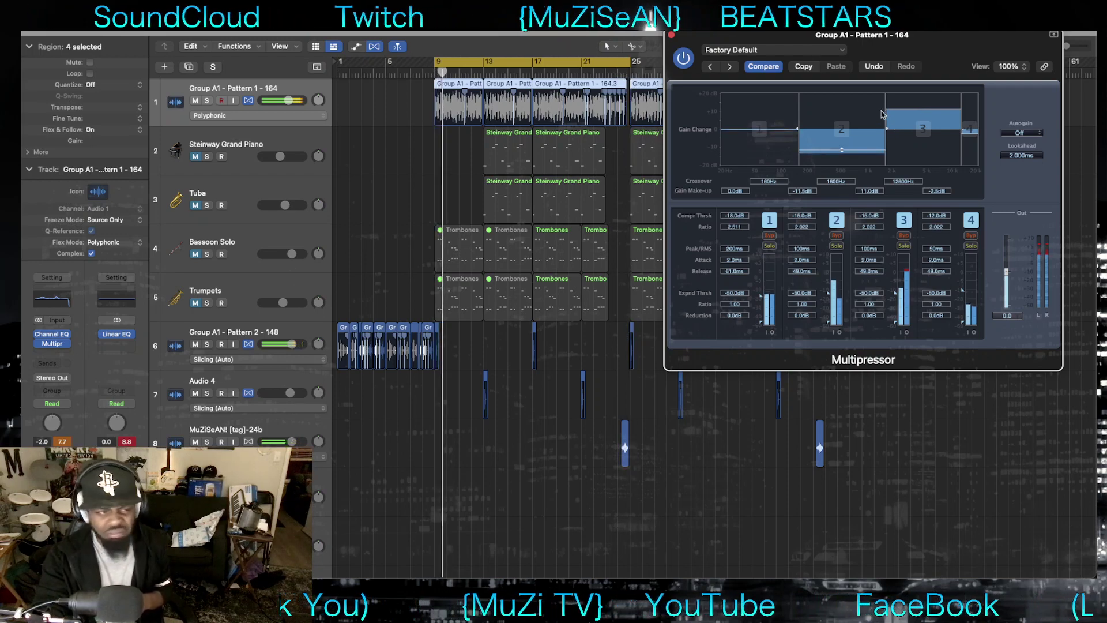
drag(923, 116, 923, 118)
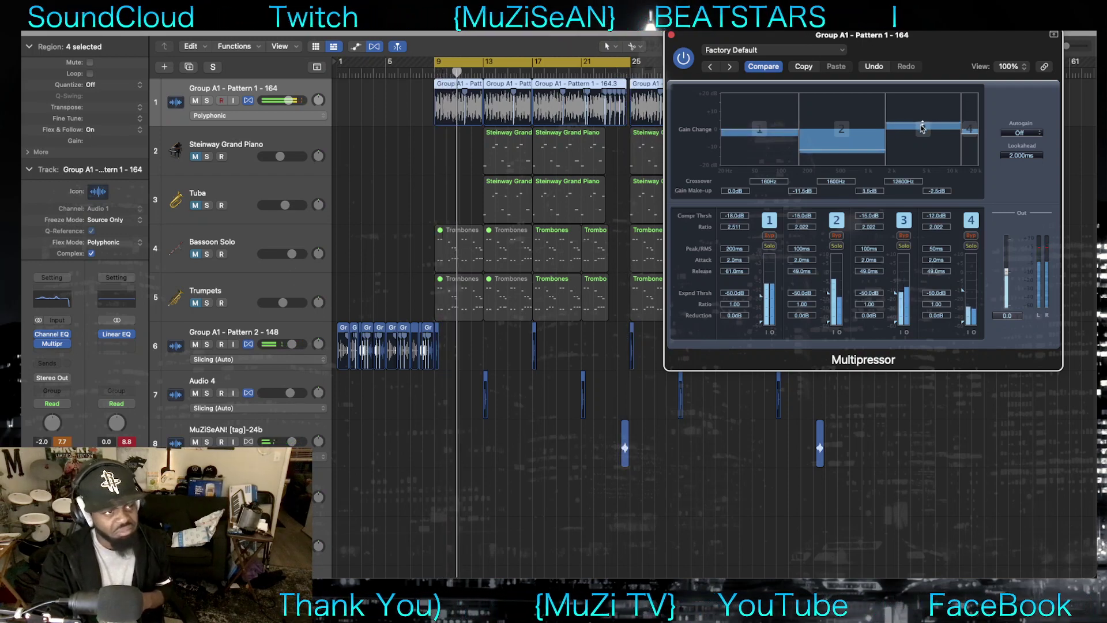
Audition the Multipressor presets in order from 2-Band Compressor through Extreme Deep Punch to Final Pop Compressor
click(730, 67)
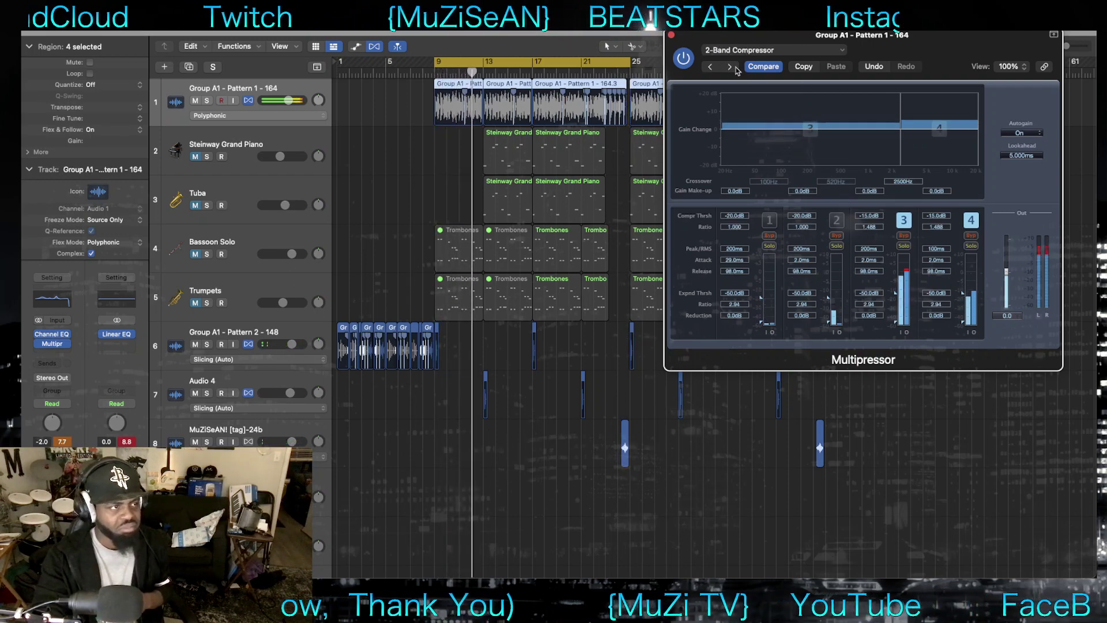
click(729, 67)
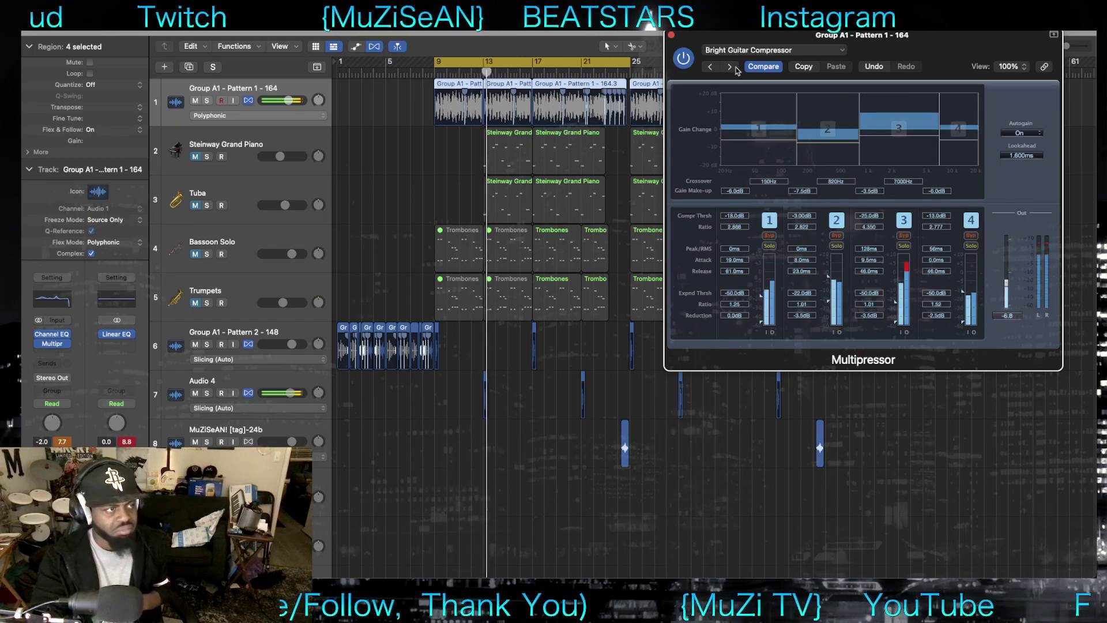
click(735, 67)
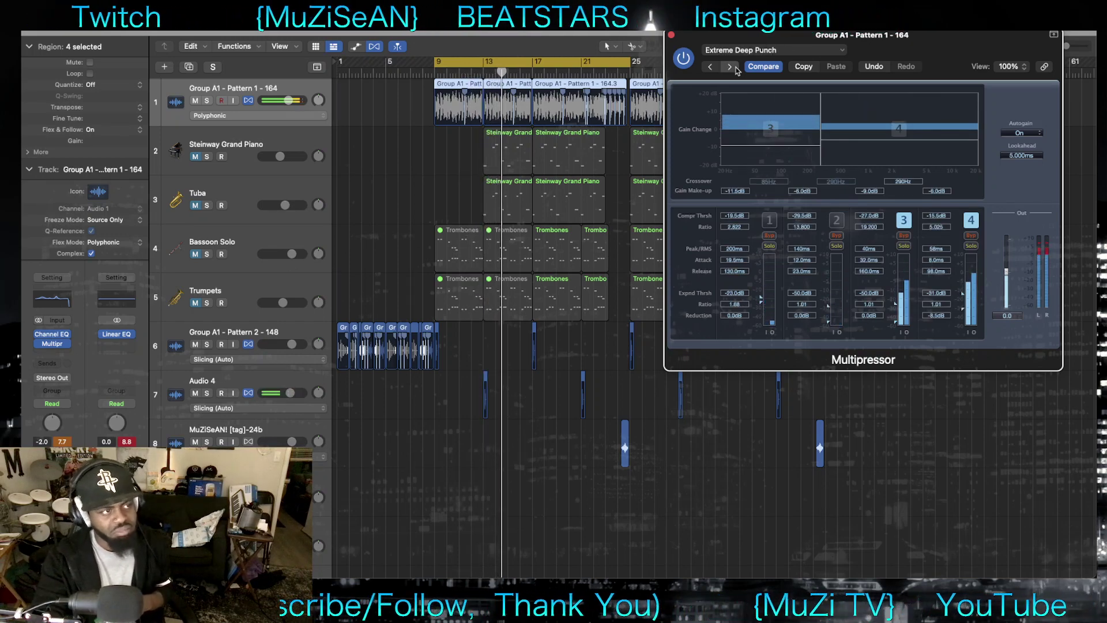
click(734, 66)
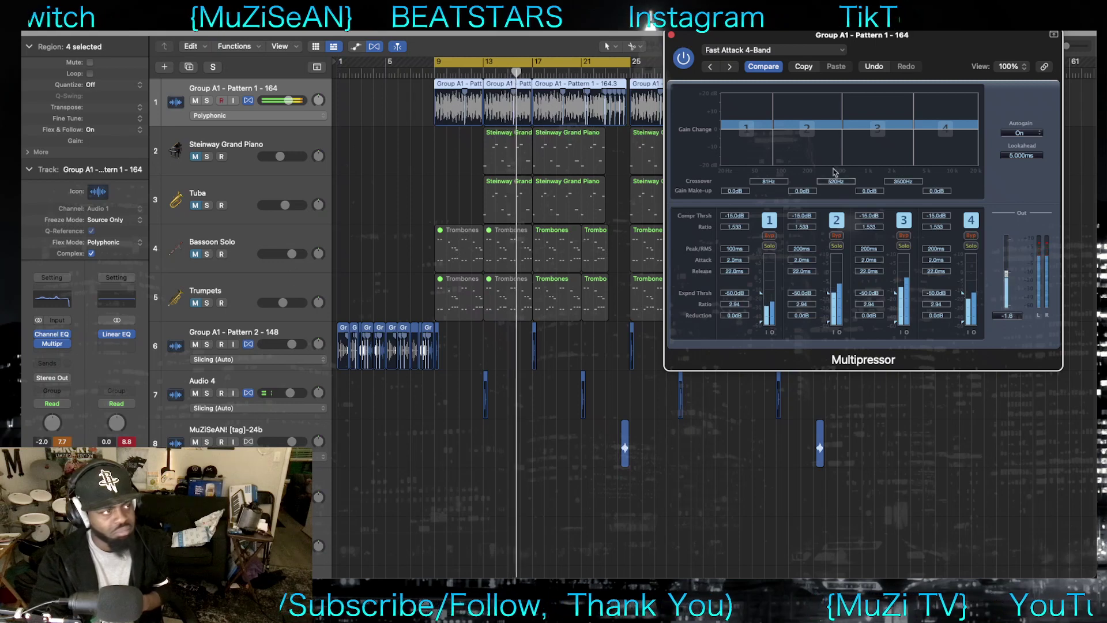
click(729, 67)
click(731, 67)
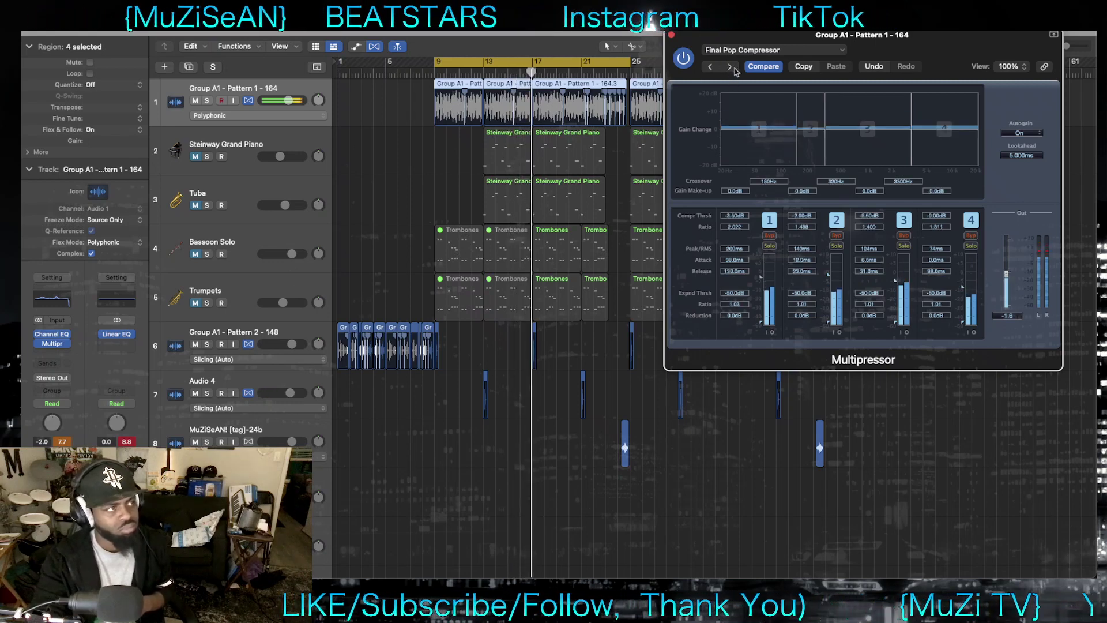
Audition the Multipressor presets in order from Hard Compressor through Hi-Fi Drums and High Tide to Punchy Deep Fatness
click(732, 68)
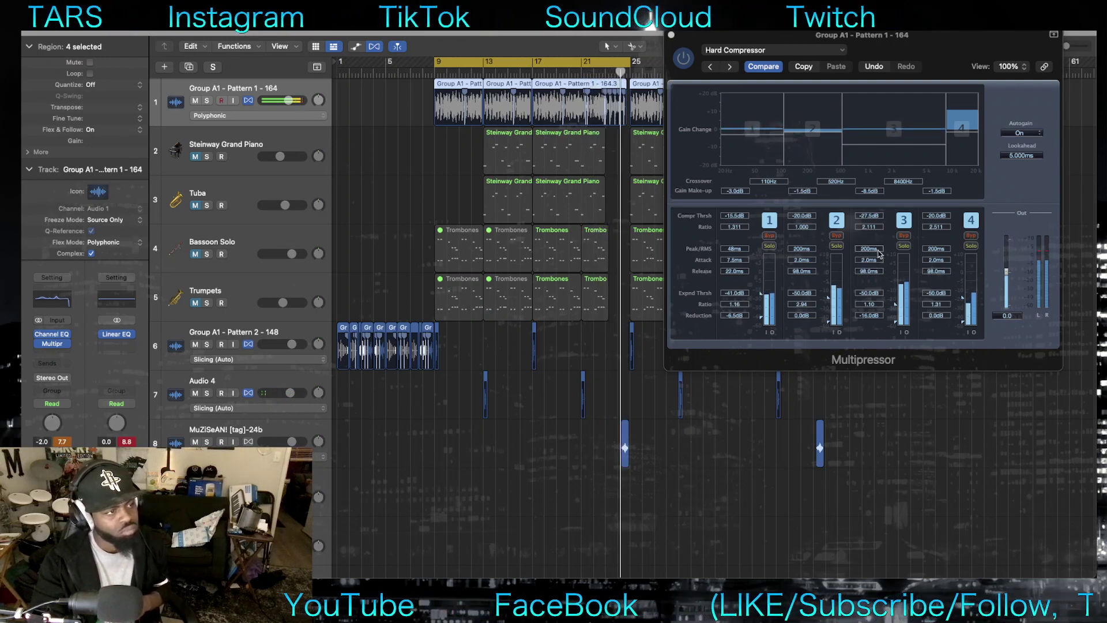
click(730, 67)
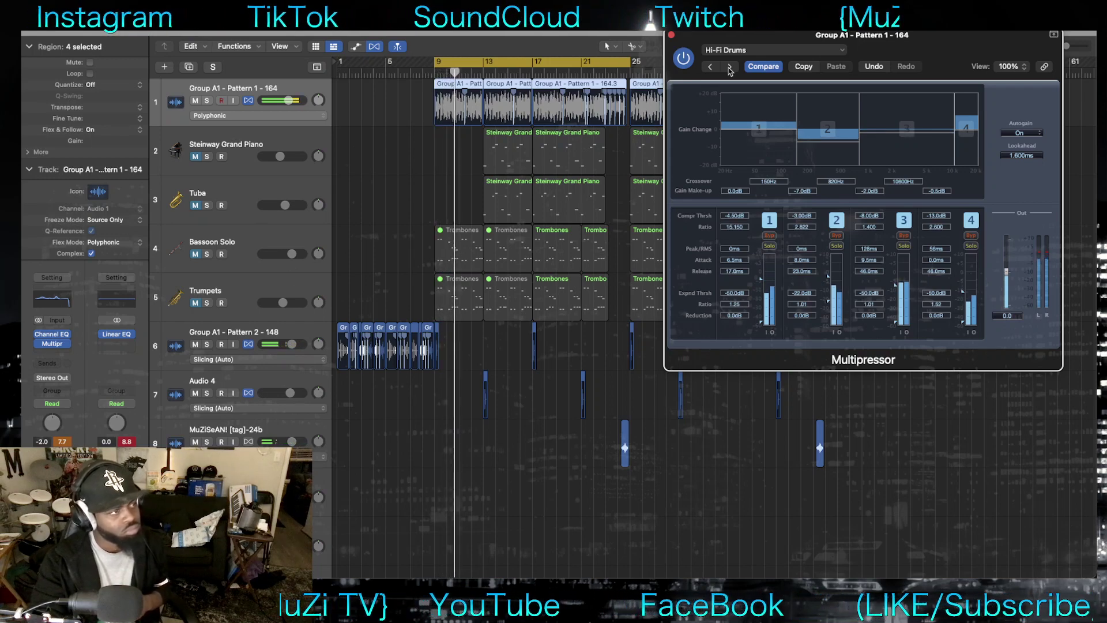
click(729, 67)
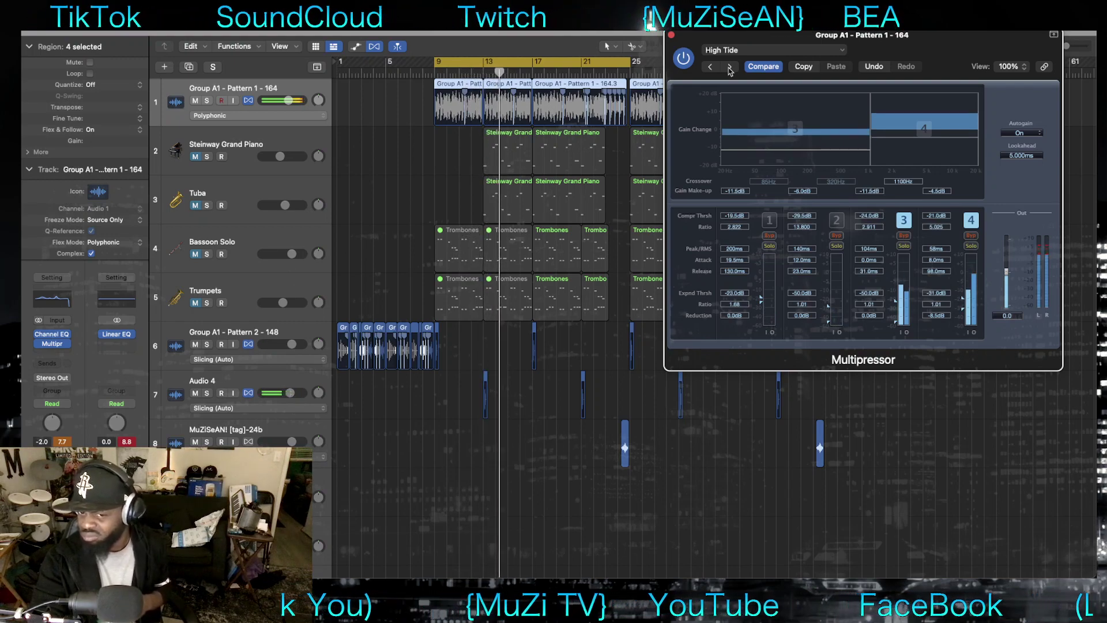
click(730, 67)
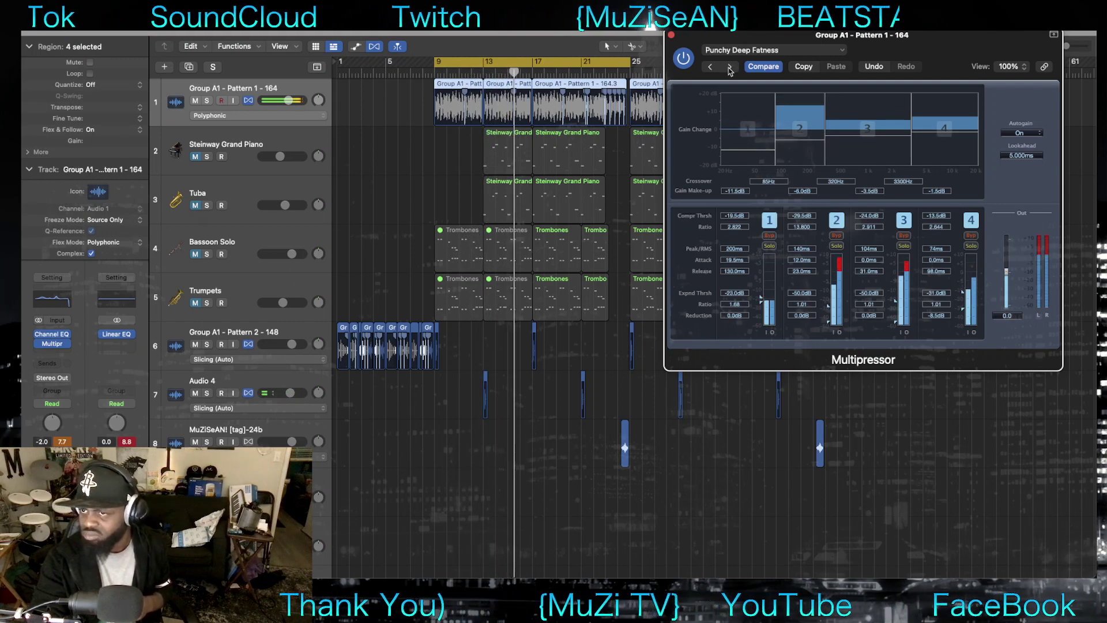
Switch off Multipressor bands 4, 3 and 2 so that only band 1 remains active
click(971, 220)
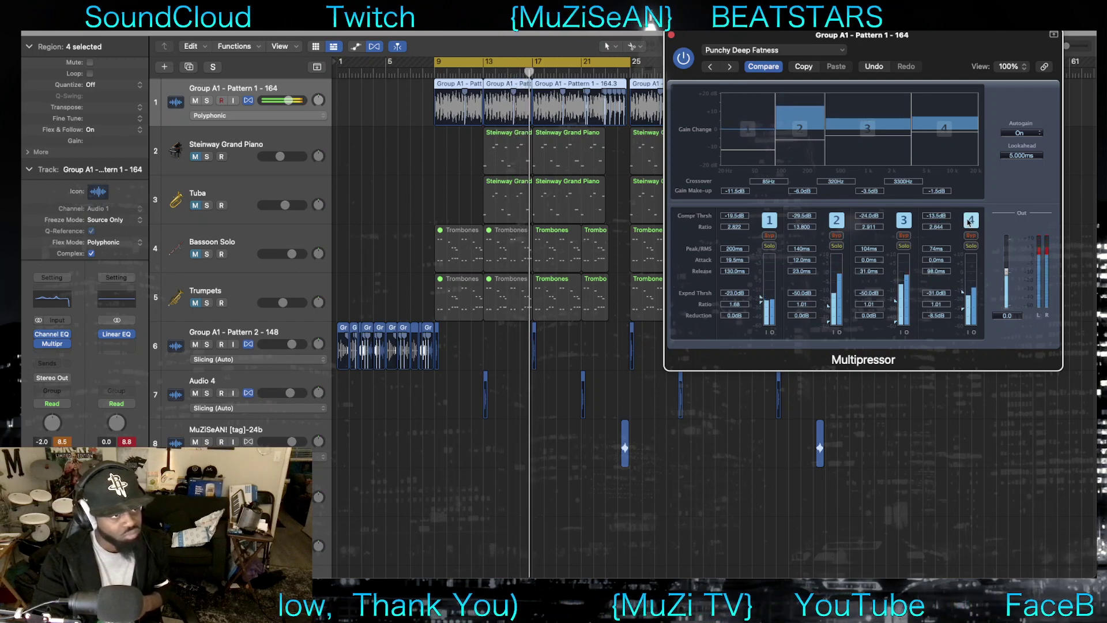
click(902, 220)
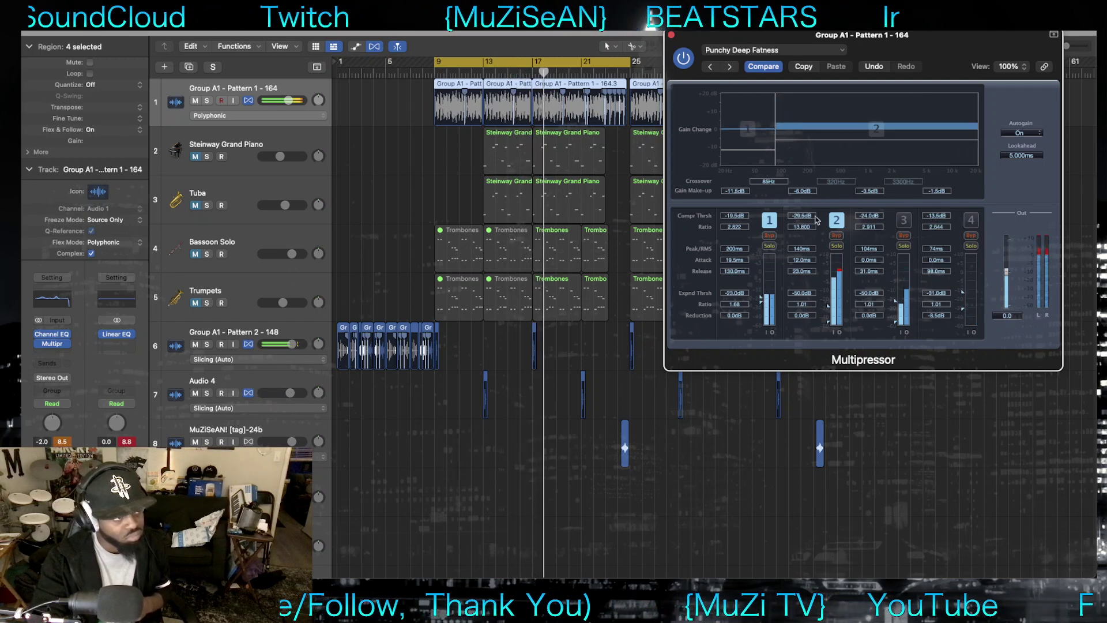
click(837, 221)
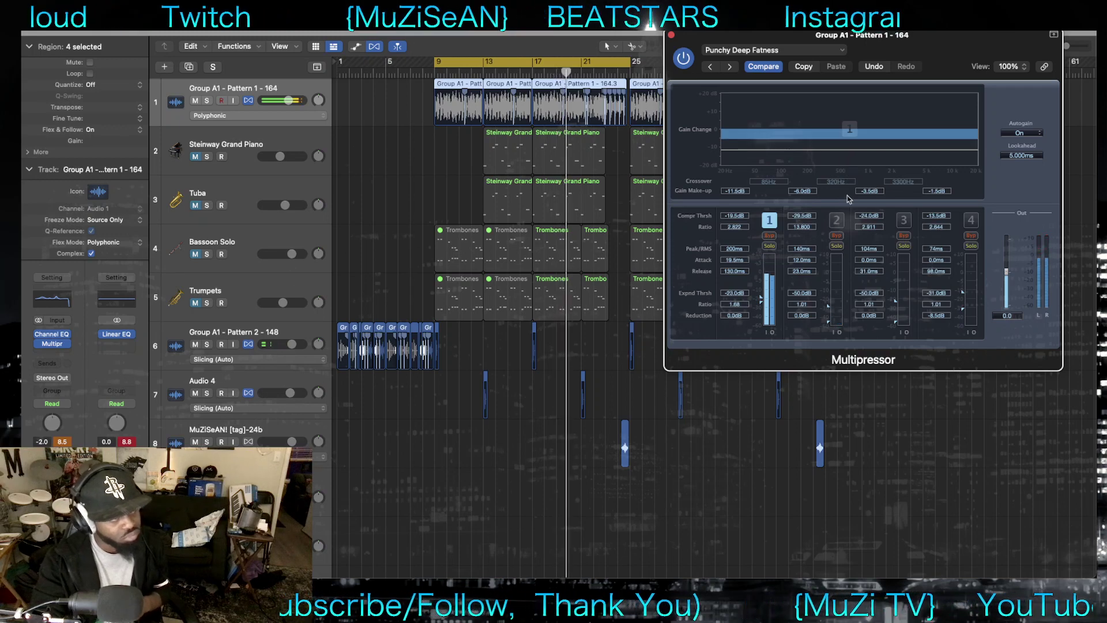
Audition the Punchy Drums preset and load the Strings Compressor preset in the Multipressor
click(728, 66)
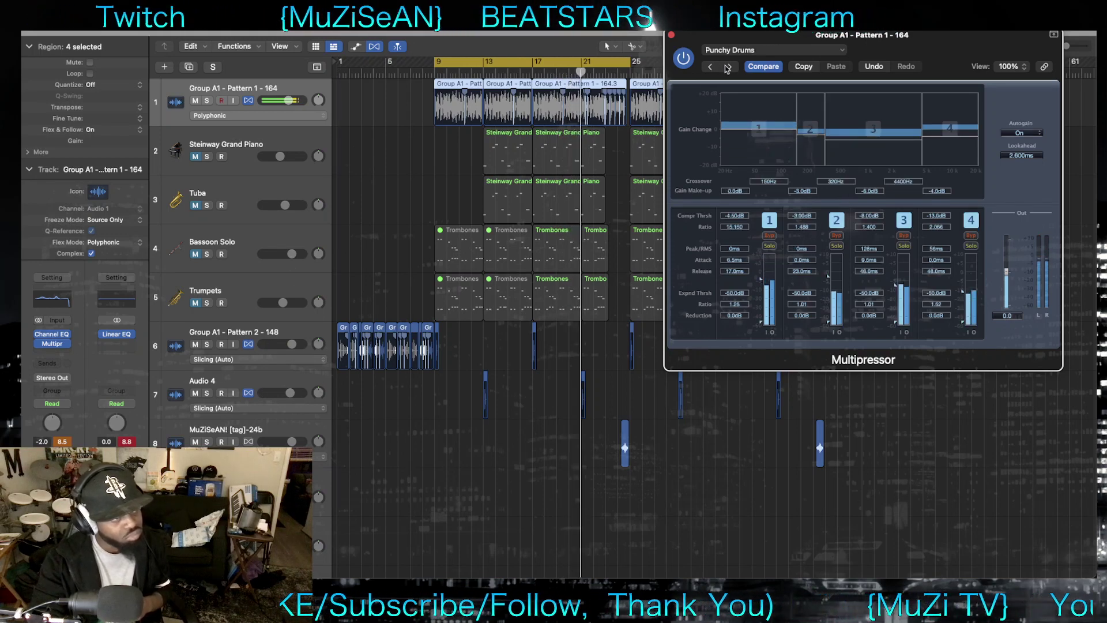
click(755, 51)
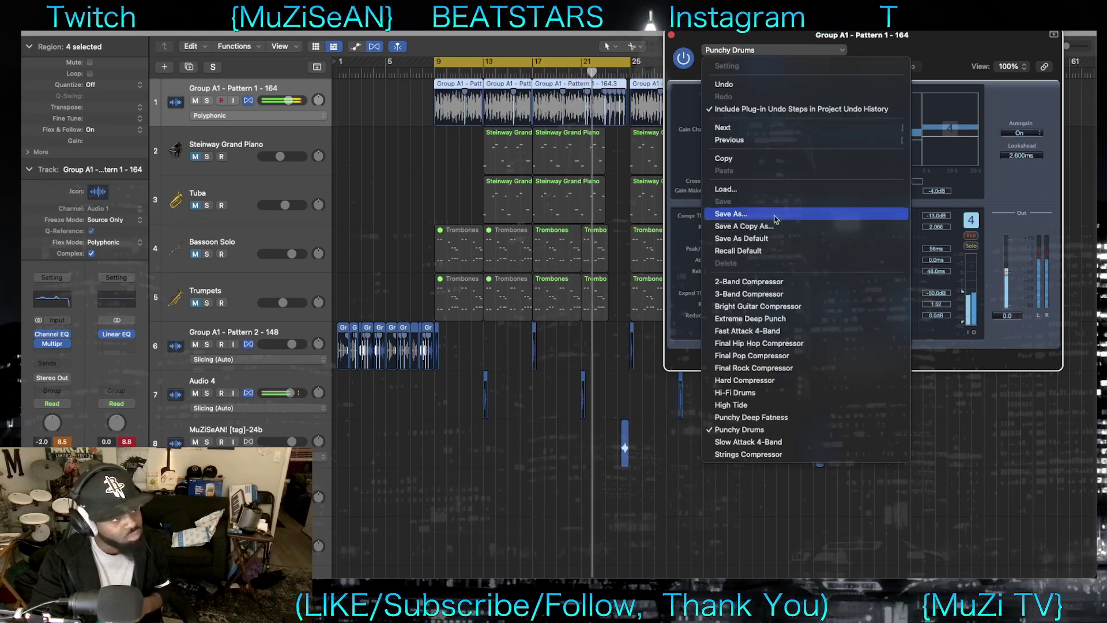
click(801, 453)
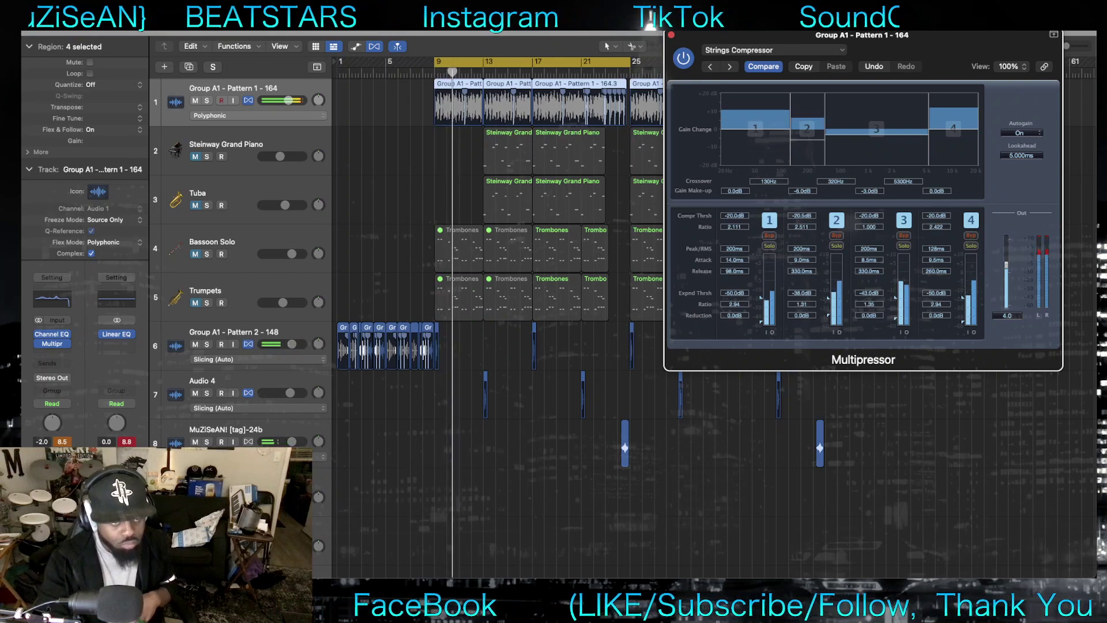
Remove the Multipressor from the Group A1 - Pattern 1 - 164 channel strip, keeping its Channel EQ
click(650, 22)
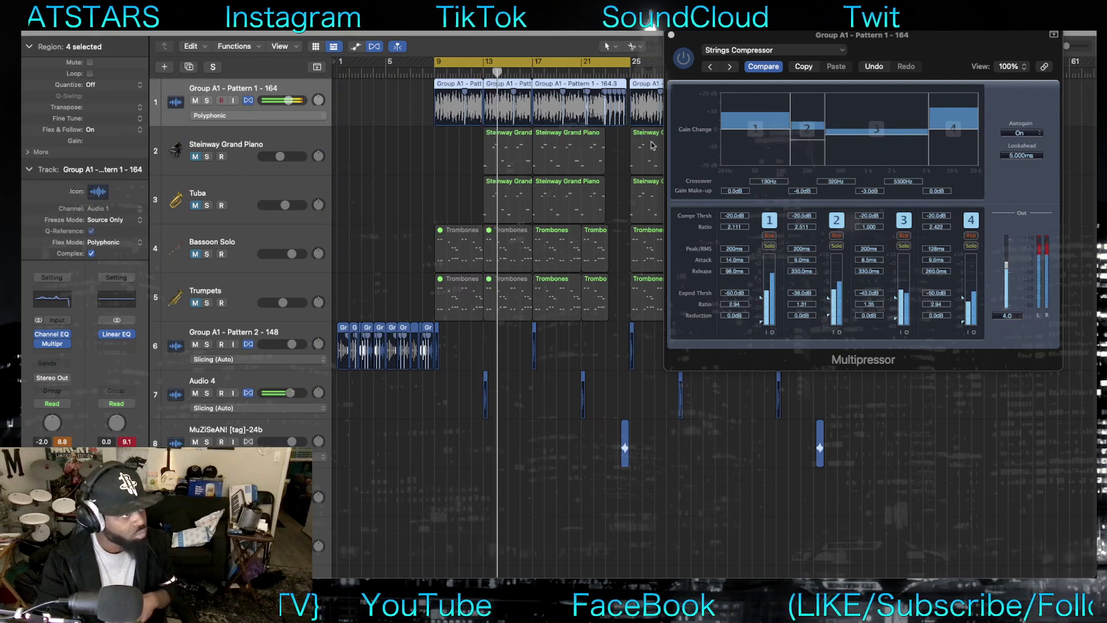
click(54, 343)
click(91, 300)
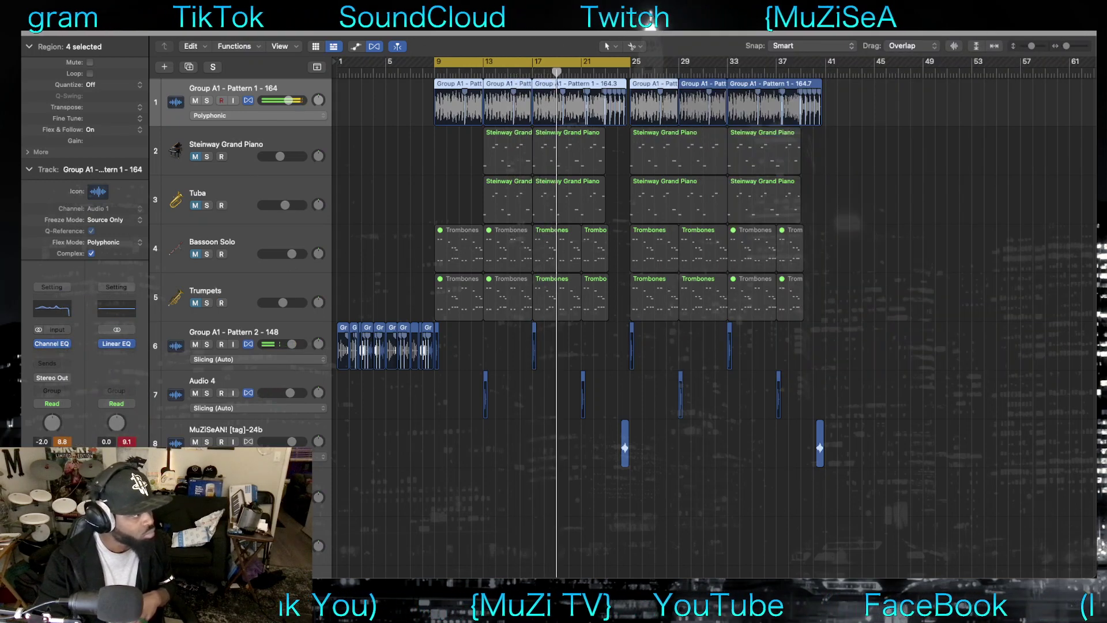
Compare the looped mix with the Group A1 - Pattern 1 - 164 track muted and unmuted
click(290, 97)
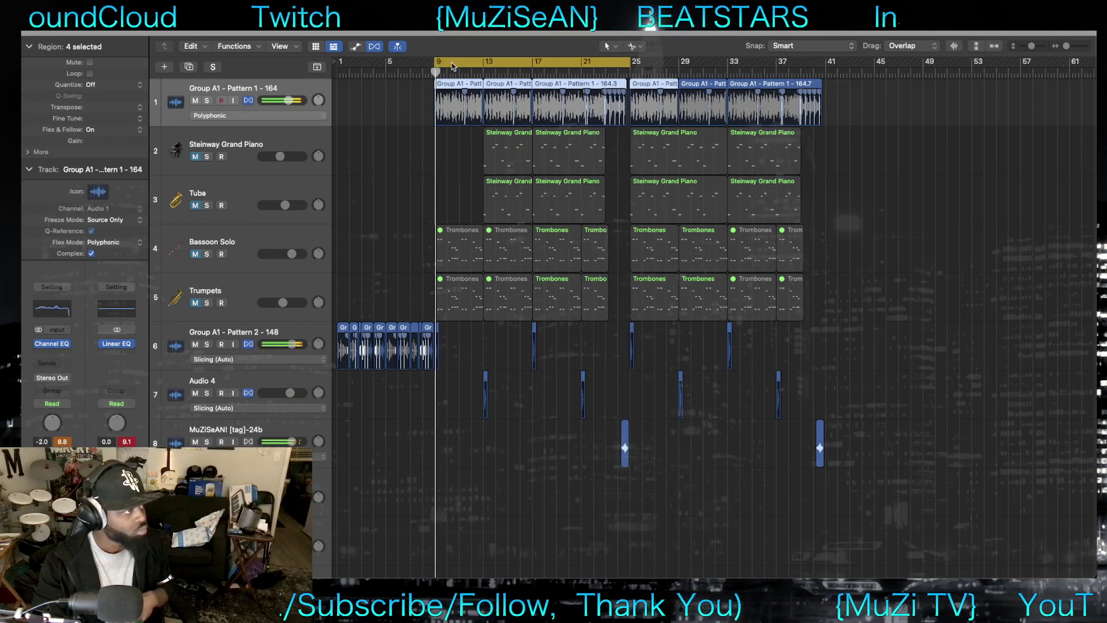
click(196, 101)
click(196, 101)
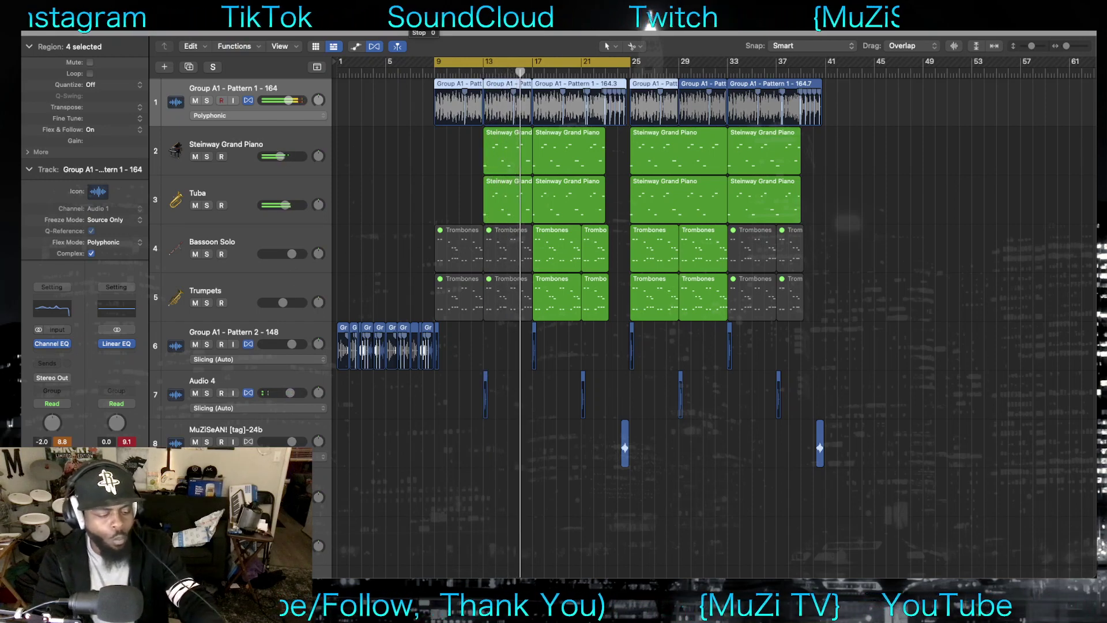
Turn off the cycle, play the arrangement from its beginning, and loop bars 5 to 9
click(650, 23)
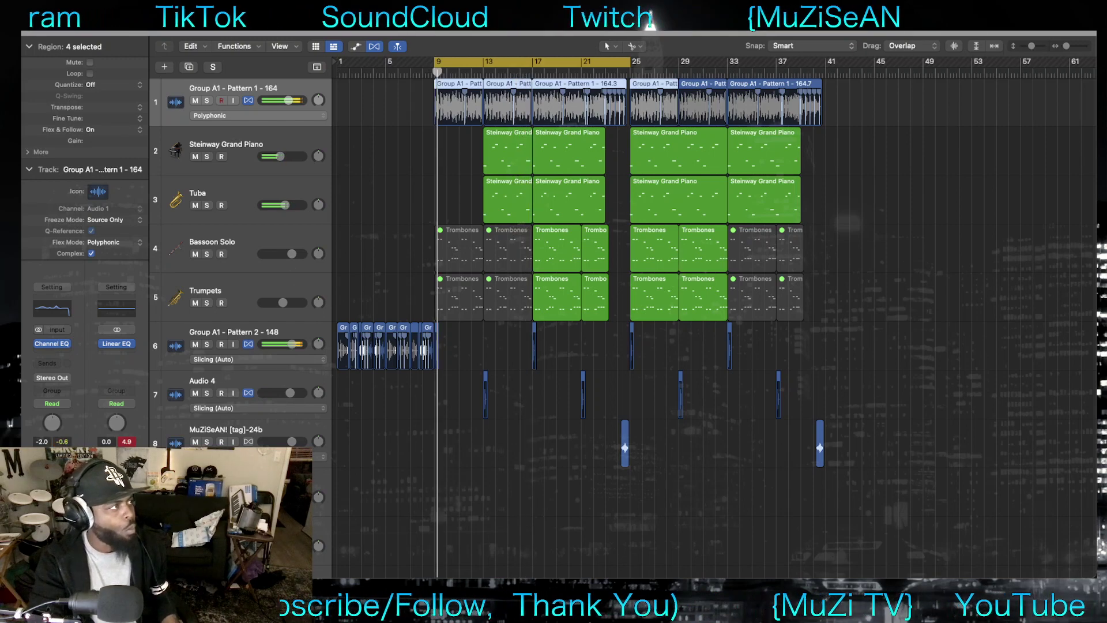
key(c)
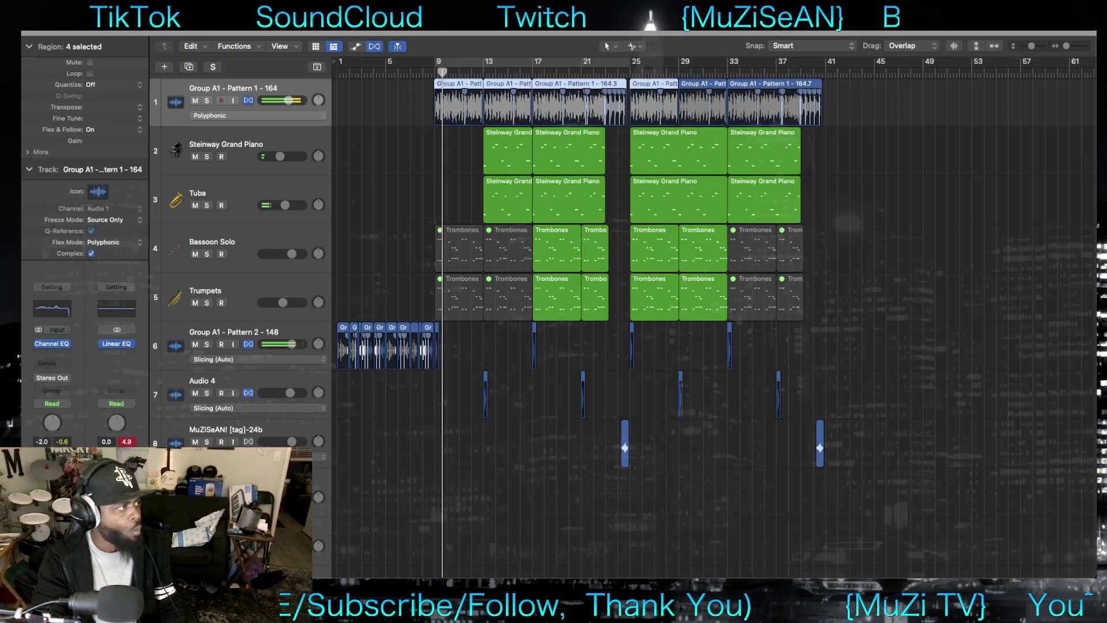
key(Return)
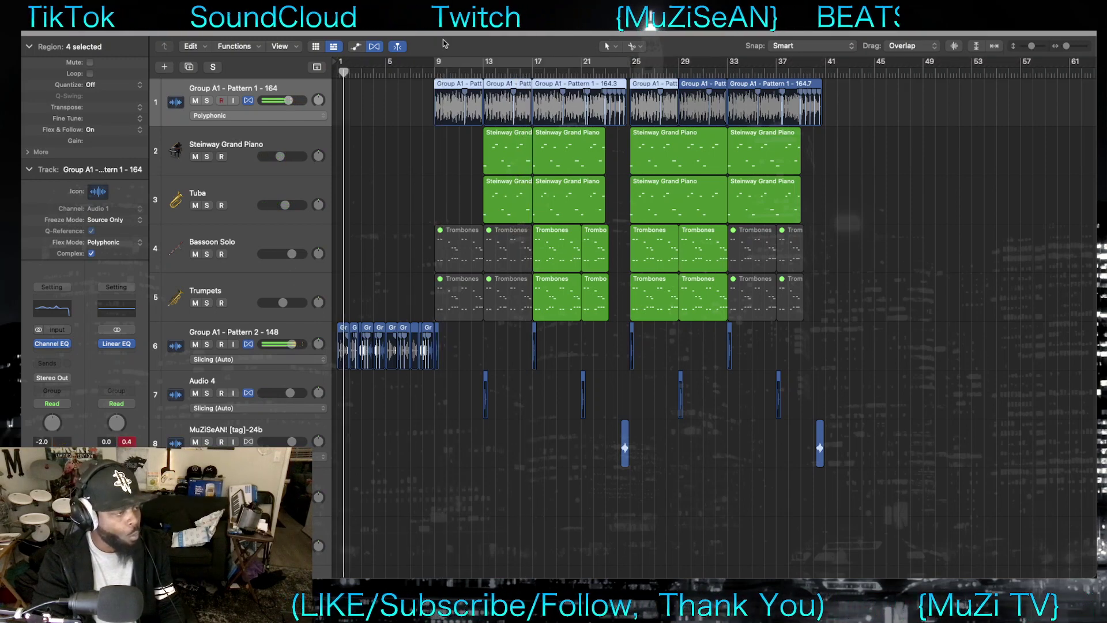
drag(387, 67, 434, 65)
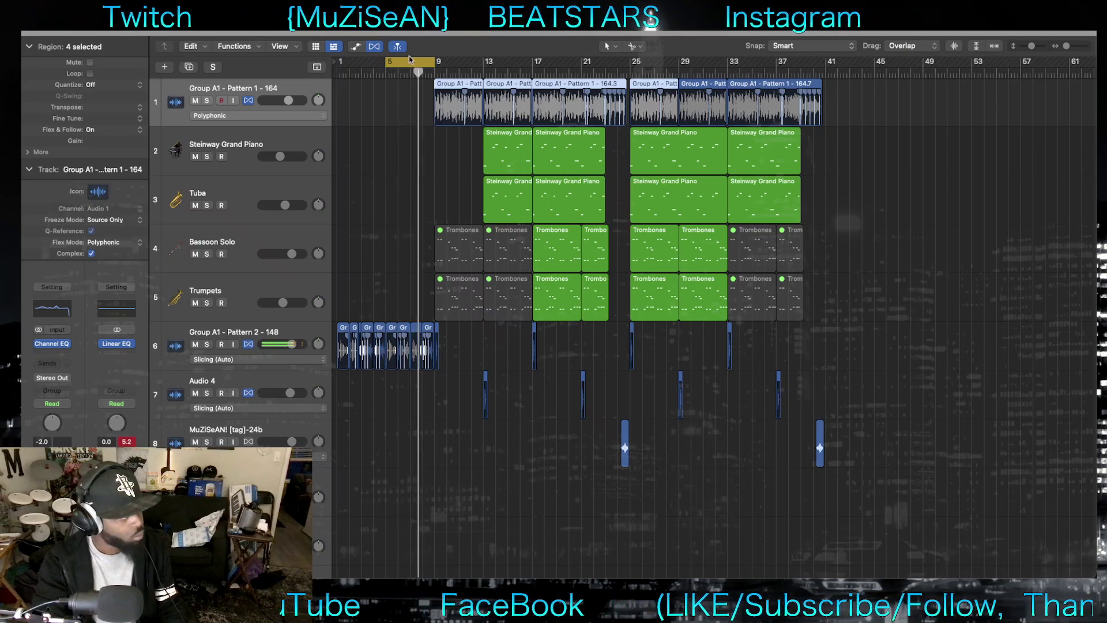
Loop bars 9 to 25 and check the full mix with the sample track on track 1 muted and unmuted
drag(425, 66, 620, 63)
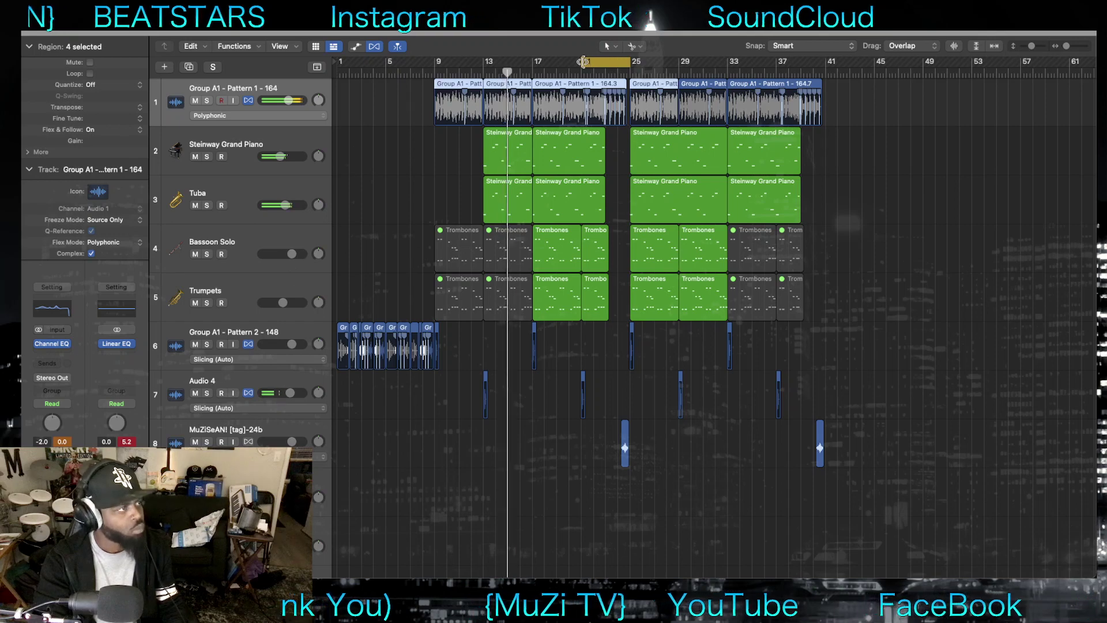
drag(582, 61, 433, 63)
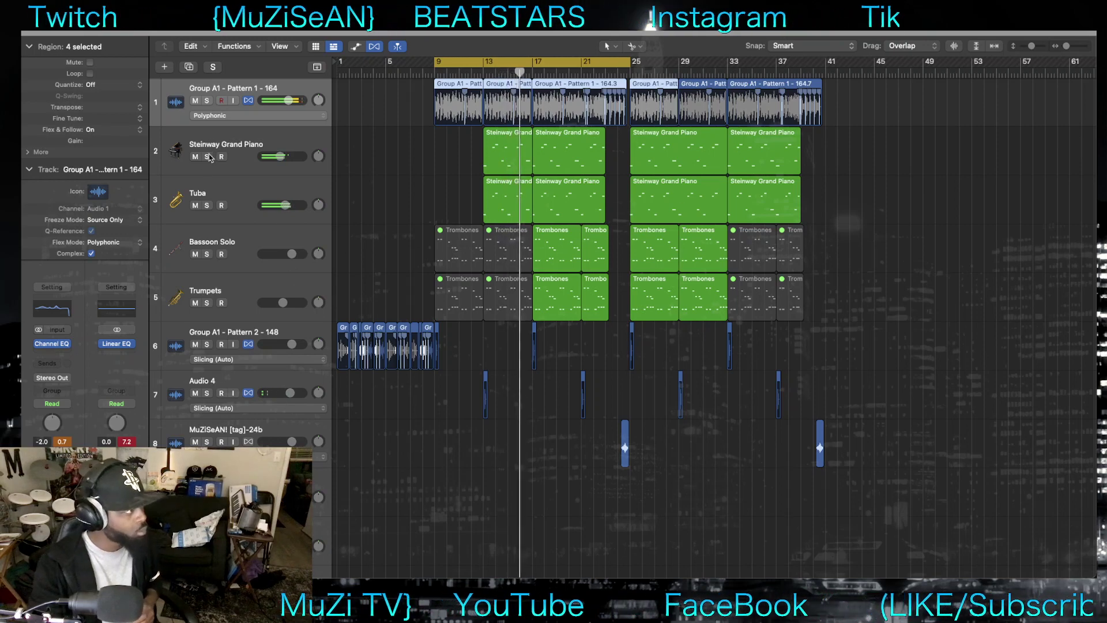
click(196, 100)
click(196, 101)
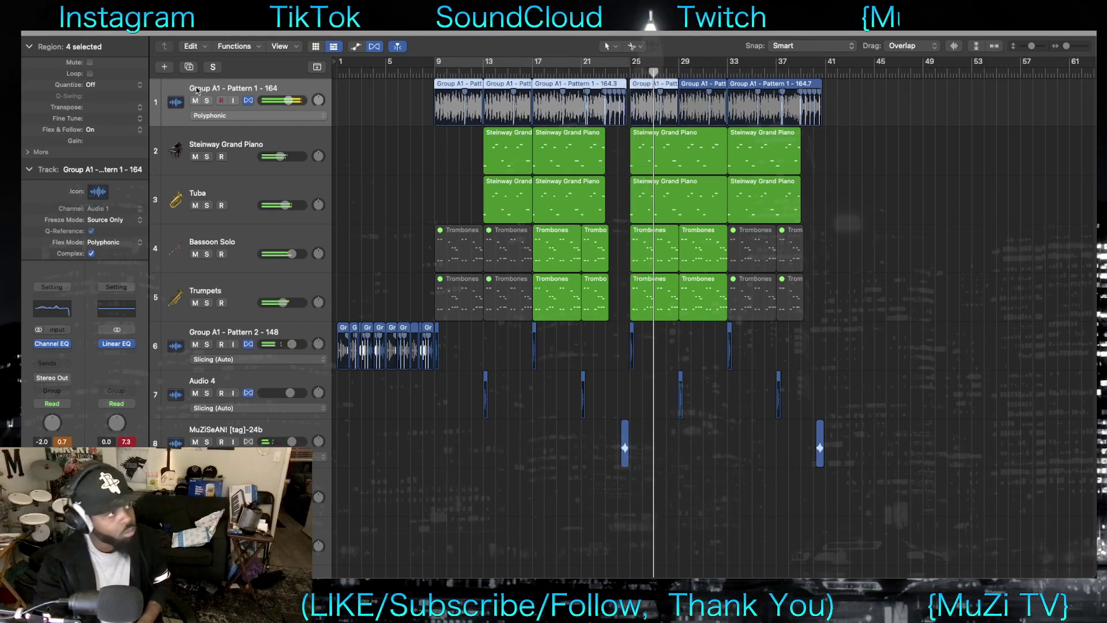
Extend the cycle range to span bars 5 to 41
drag(436, 62, 825, 63)
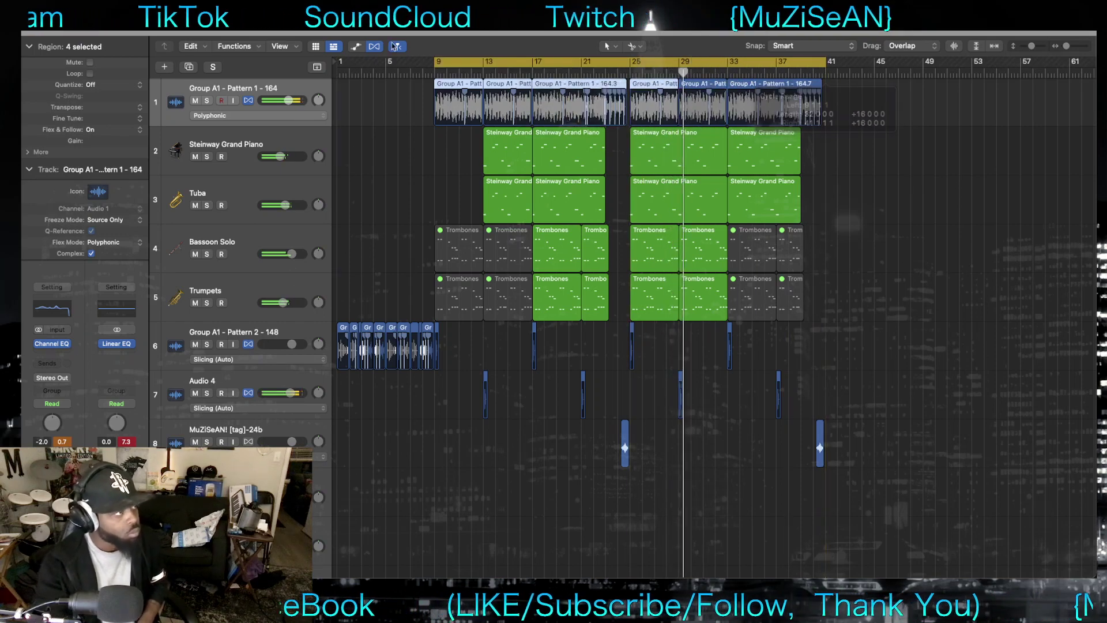
drag(436, 63, 389, 76)
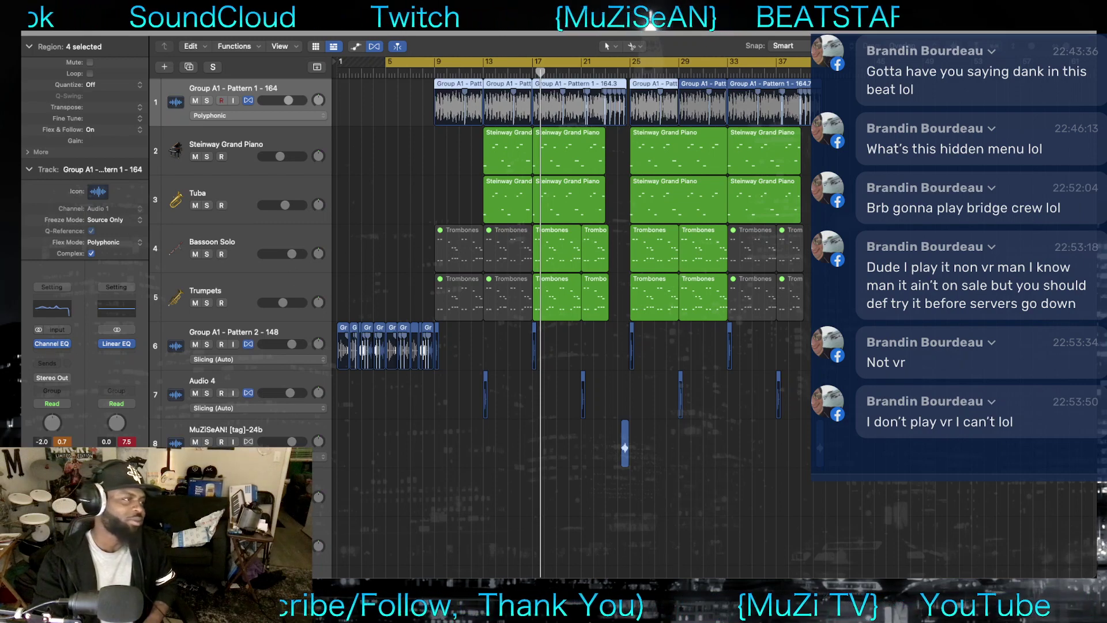
click(195, 344)
click(195, 393)
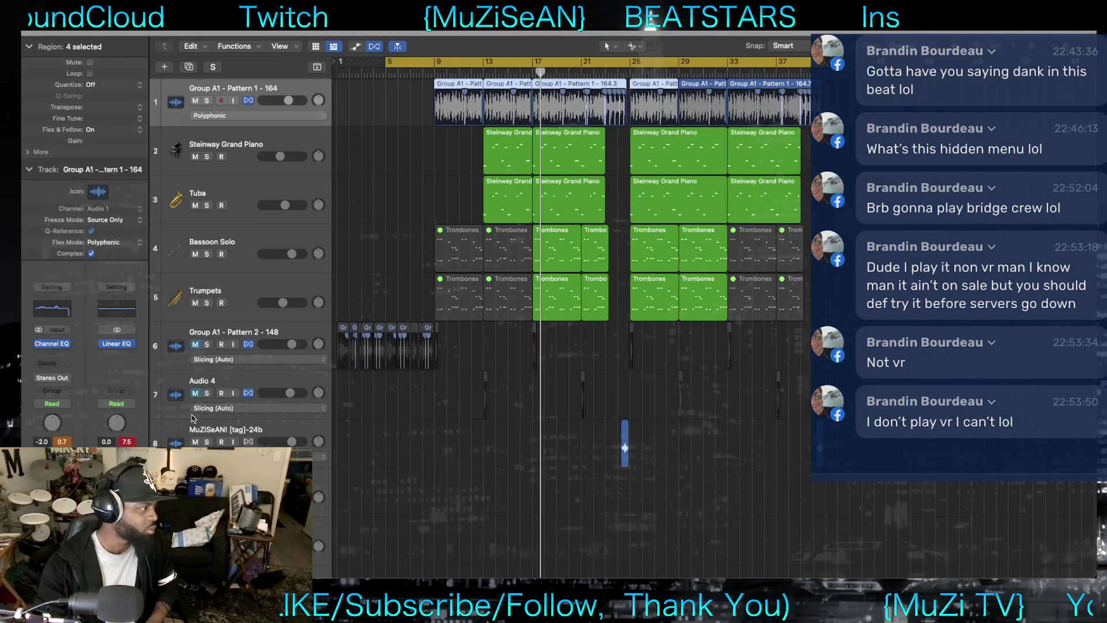
click(195, 344)
click(194, 393)
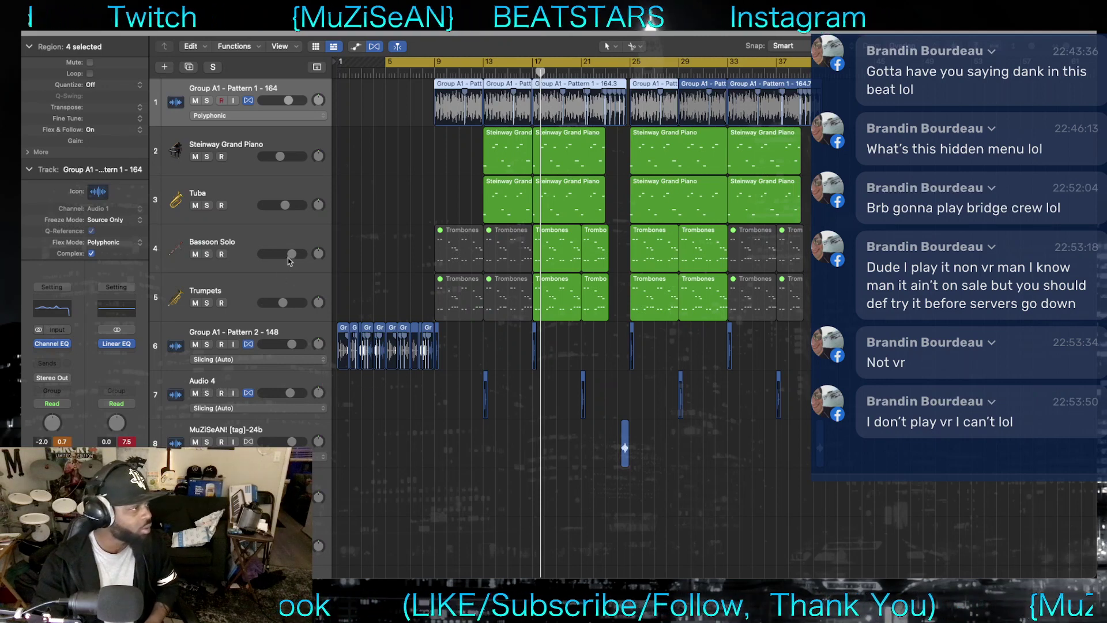
Play the looped arrangement through to bar 41 with the Group A1 - Pattern 1 - 164 track muted, and unmute that track
click(195, 100)
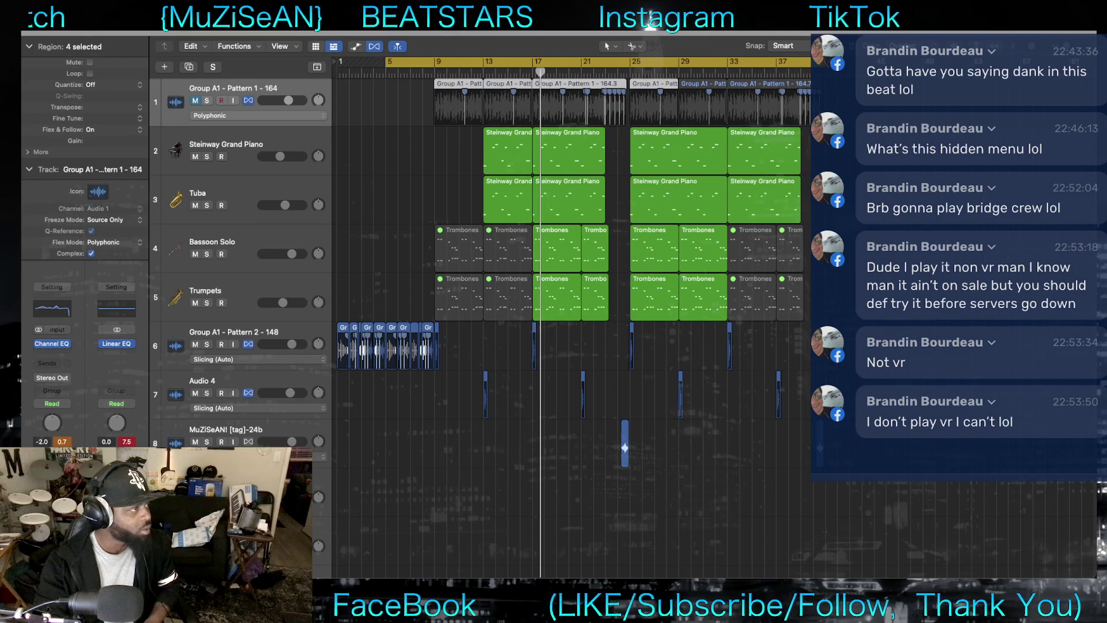
key(space)
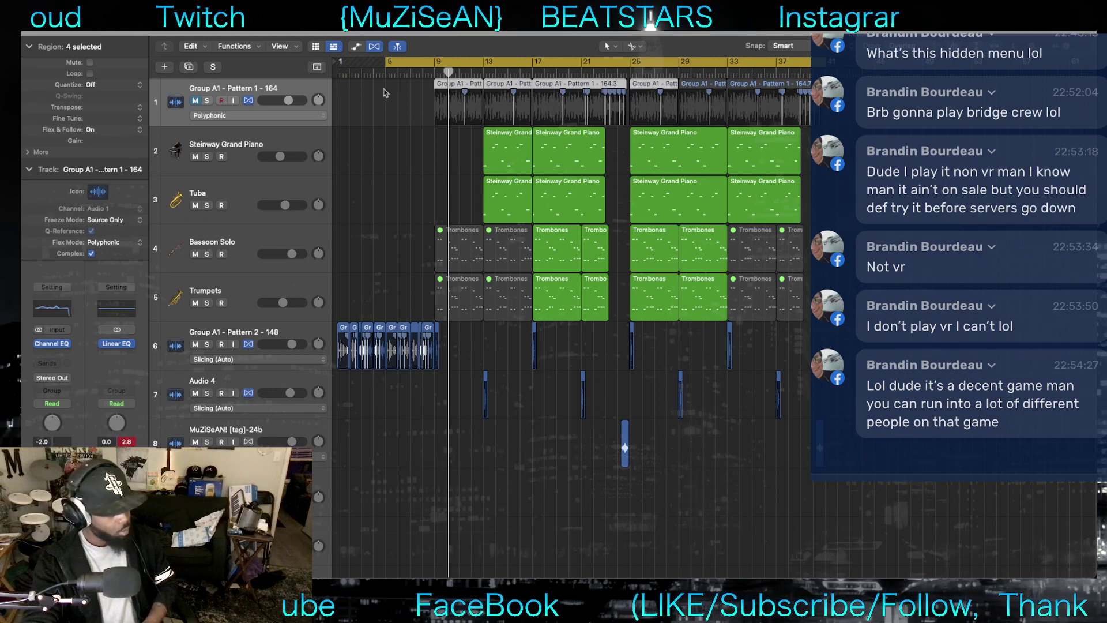
key(space)
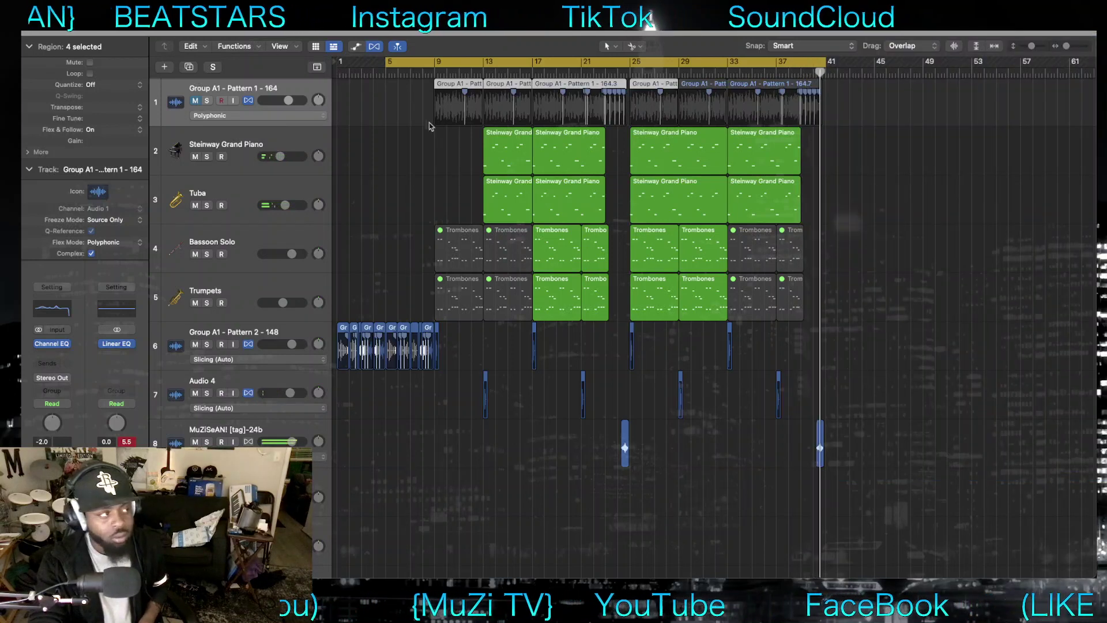
click(195, 101)
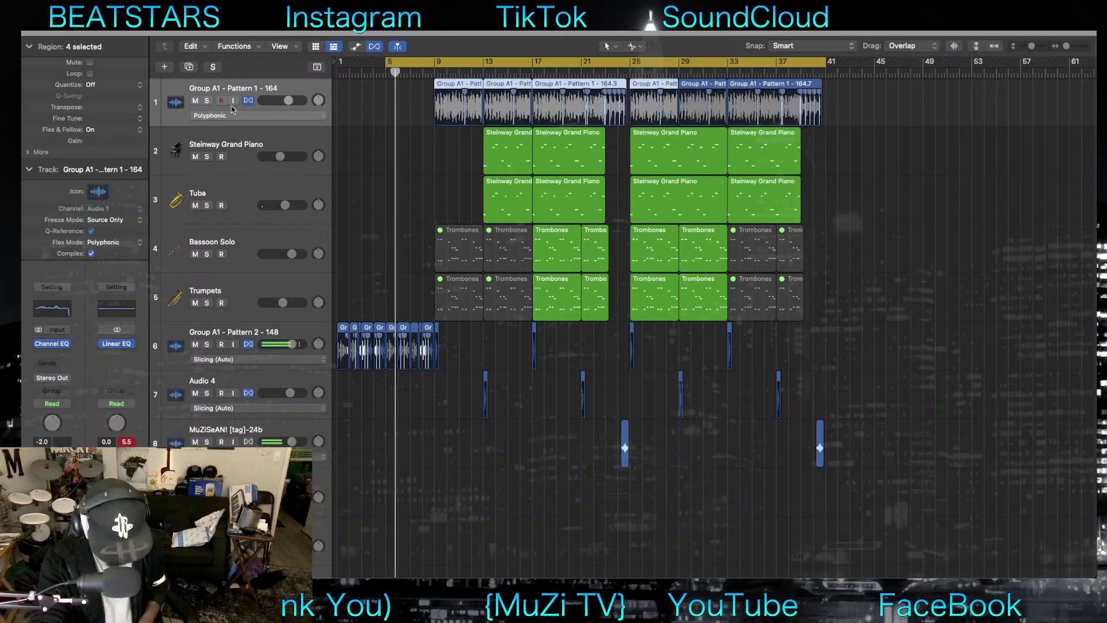